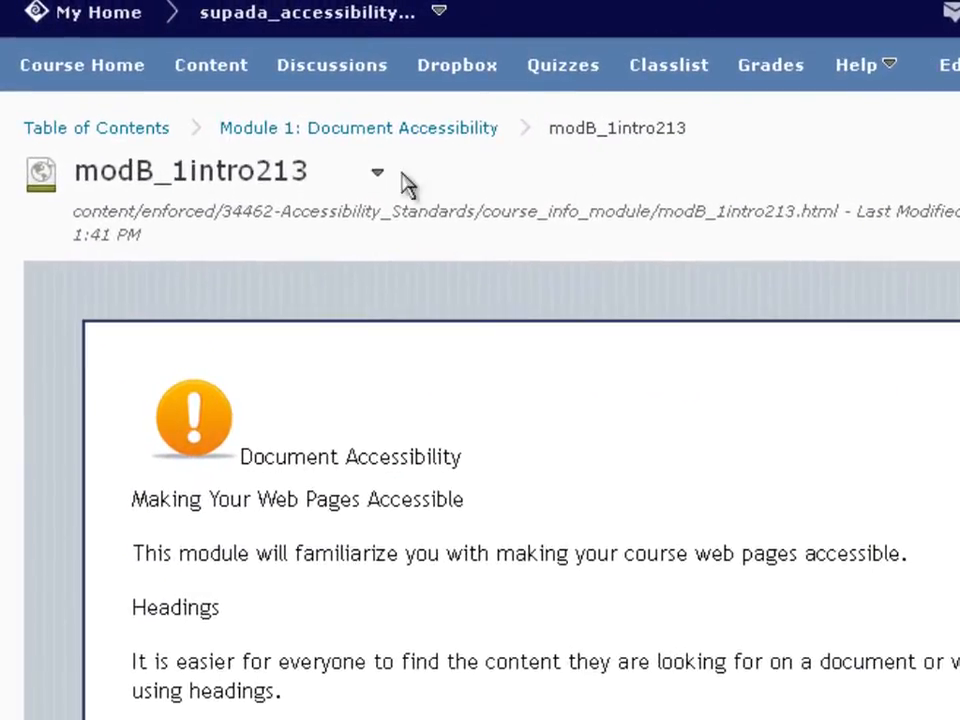
- Open the modB_1intro213 topic for editing and format the title "Document Accessibility" as Heading 1
{"action": "left_click", "coordinate": [377, 173]}
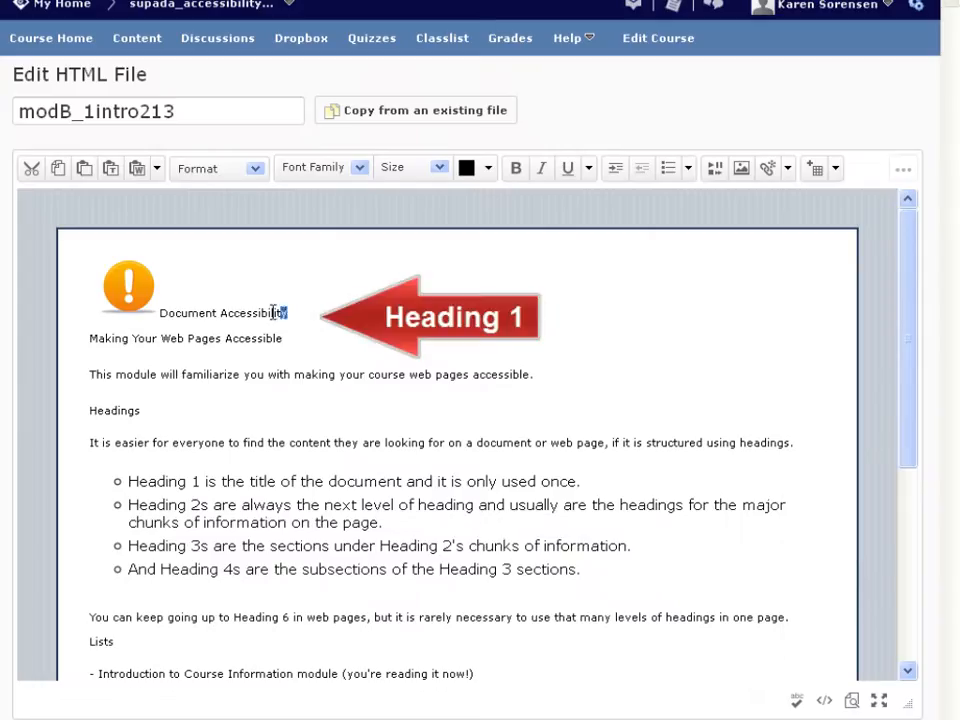
{"action": "left_click_drag", "start_coordinate": [276, 313], "coordinate": [161, 326]}
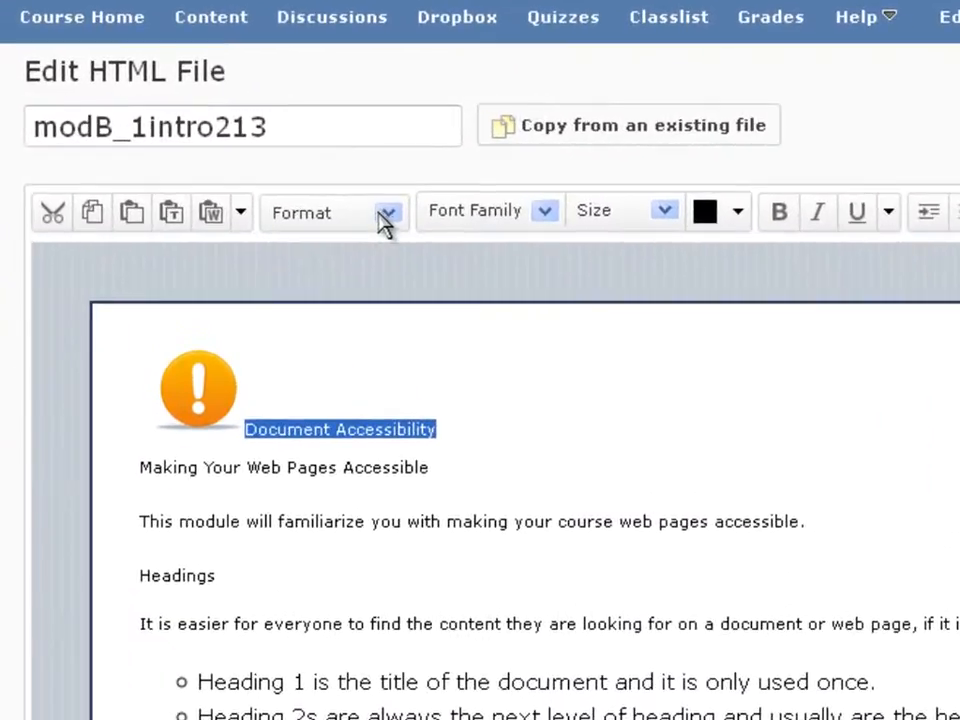
{"action": "left_click", "coordinate": [386, 214]}
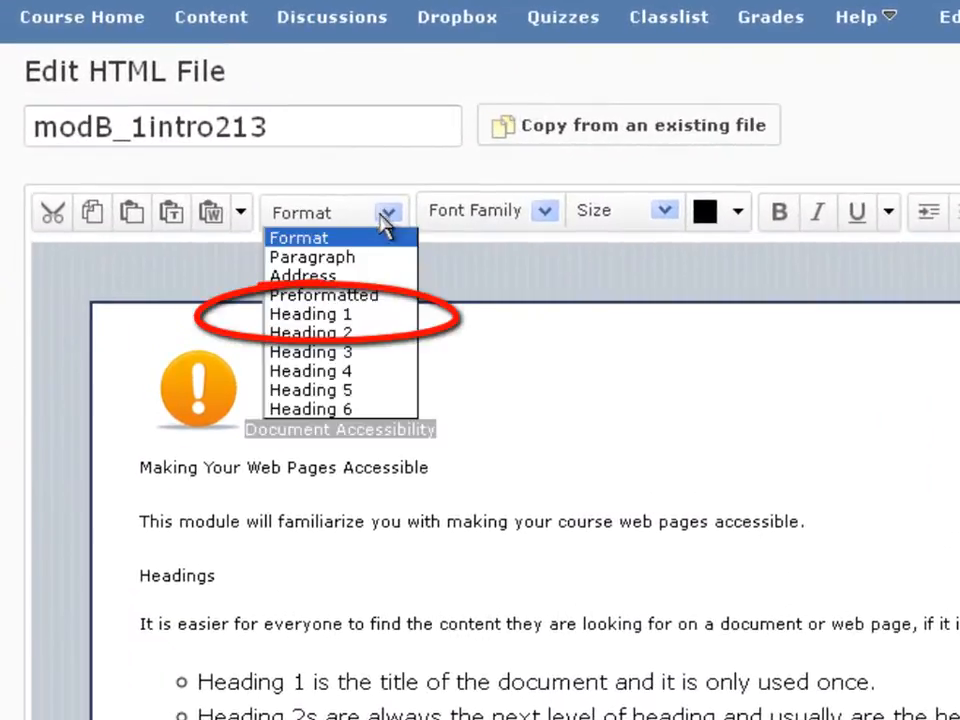
{"action": "left_click", "coordinate": [358, 316]}
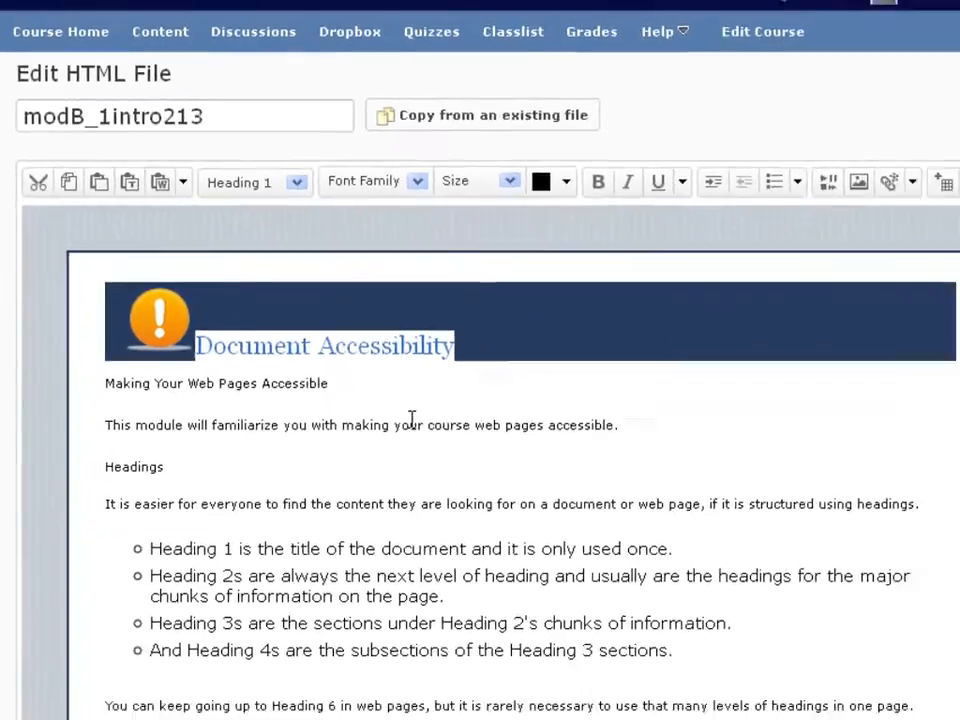
{"action": "left_click", "coordinate": [729, 500]}
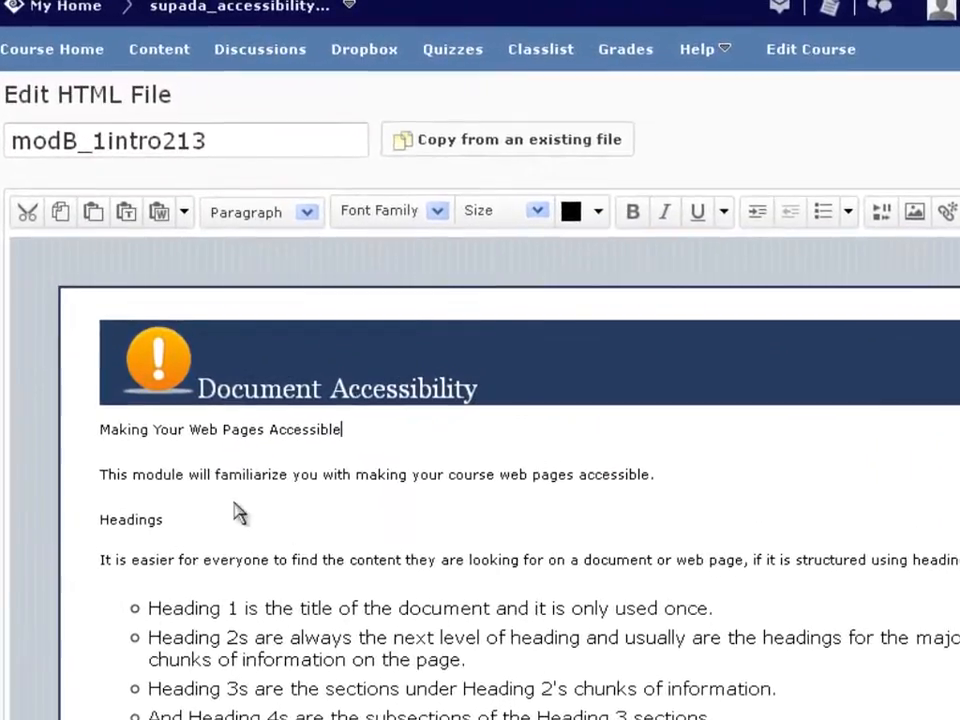
- Format the line "Making Your Web Pages Accessible" below the title as Heading 2
{"action": "left_click_drag", "start_coordinate": [285, 343], "coordinate": [184, 341]}
{"action": "left_click_drag", "start_coordinate": [218, 428], "coordinate": [81, 444]}
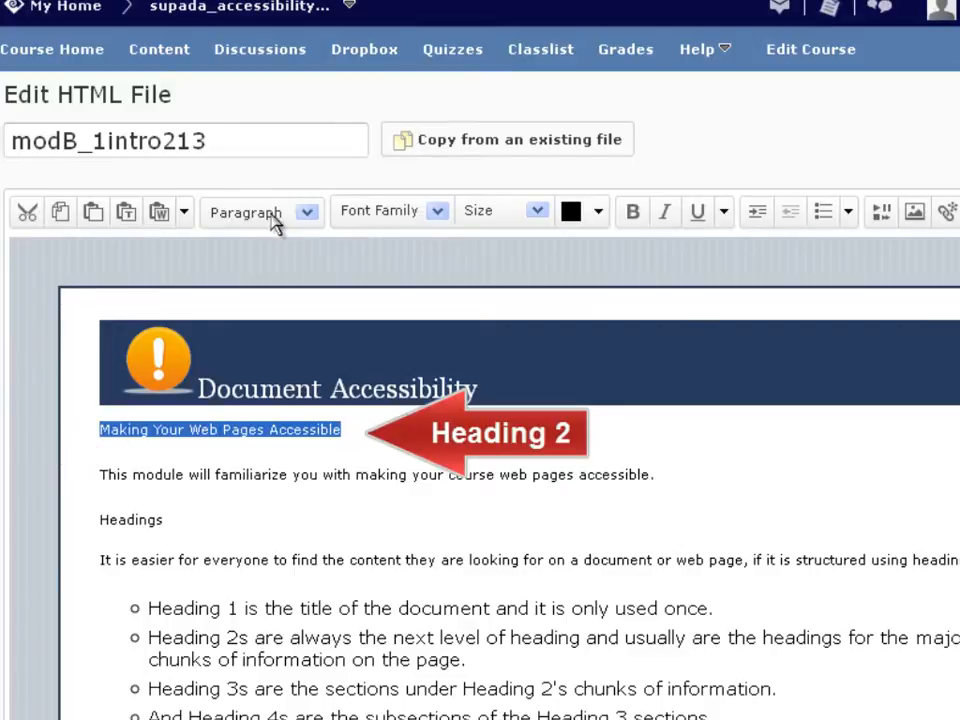
{"action": "left_click", "coordinate": [307, 212]}
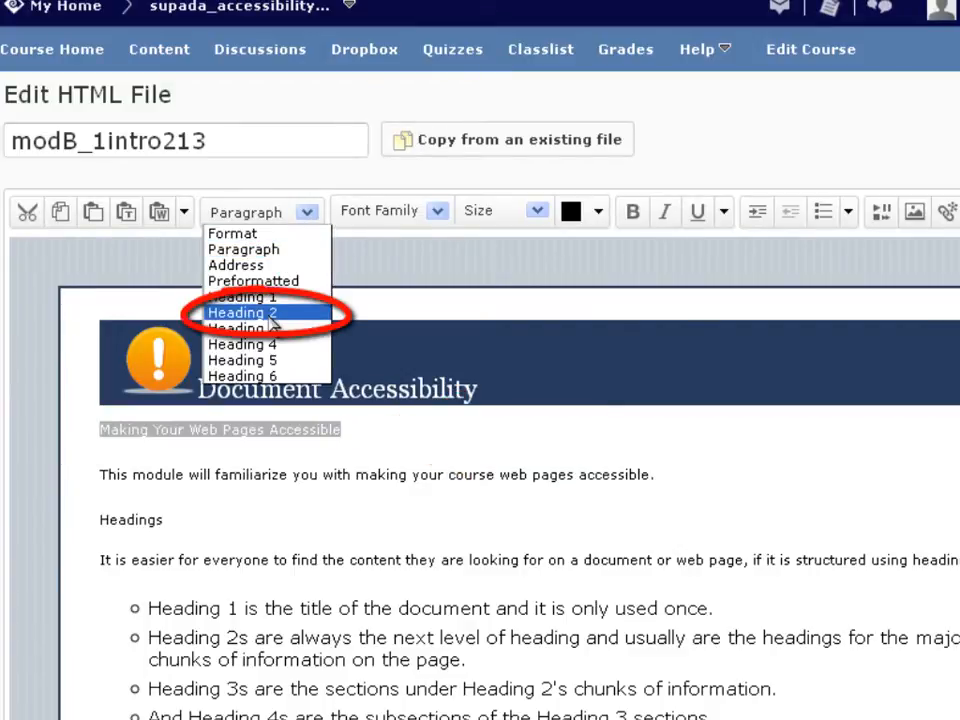
{"action": "left_click", "coordinate": [271, 319]}
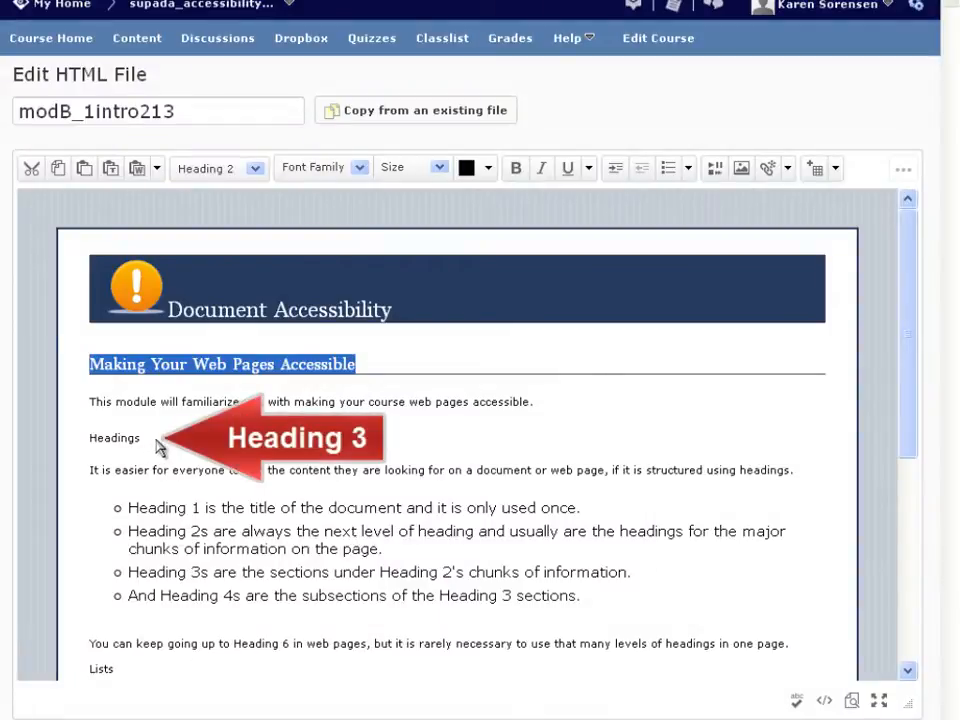
- Format the section title "Headings" as Heading 3
{"action": "left_click_drag", "start_coordinate": [150, 440], "coordinate": [66, 448]}
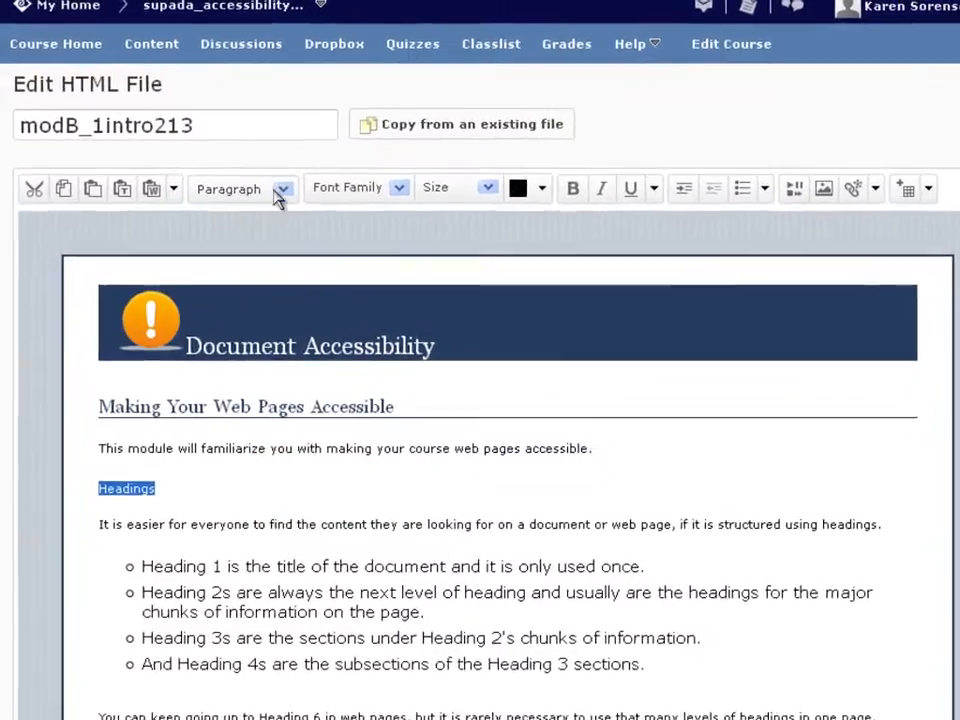
{"action": "left_click", "coordinate": [255, 168]}
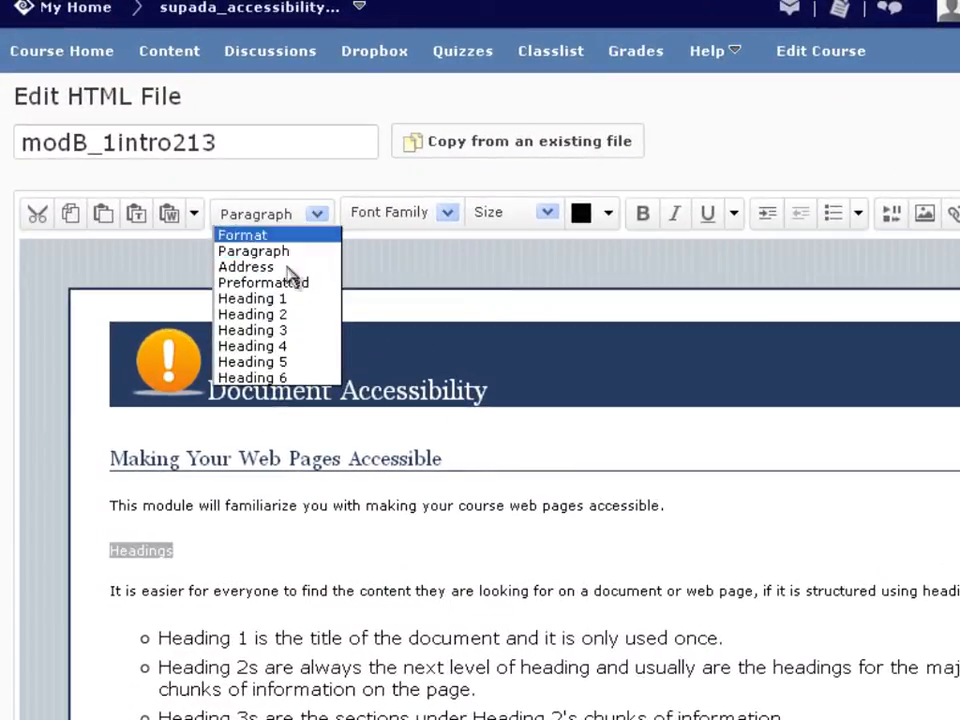
{"action": "left_click", "coordinate": [276, 333]}
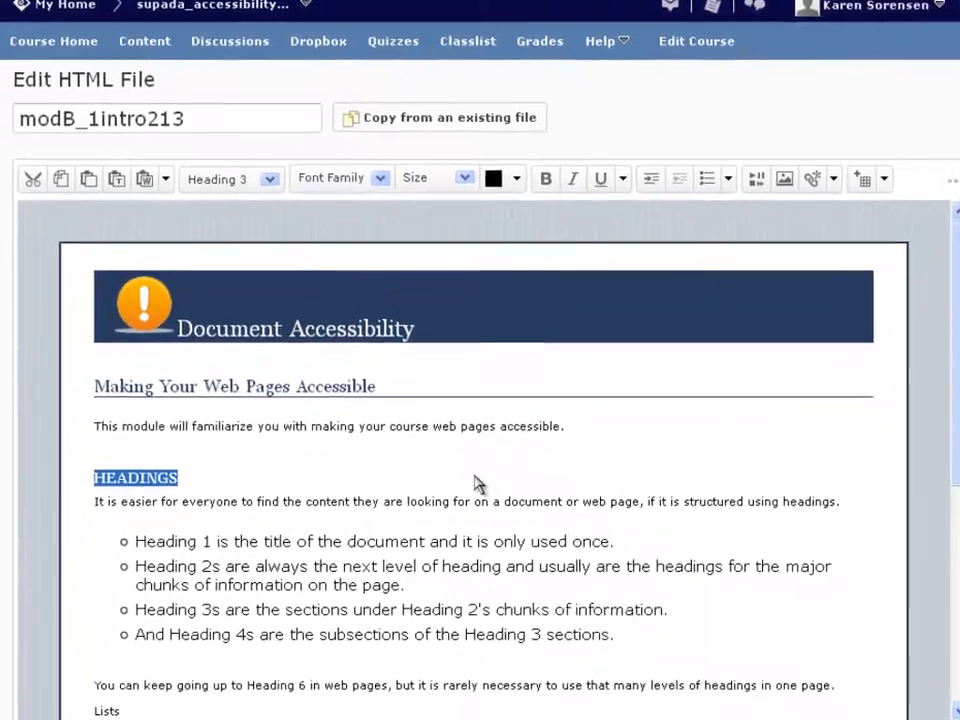
{"action": "left_click", "coordinate": [475, 477]}
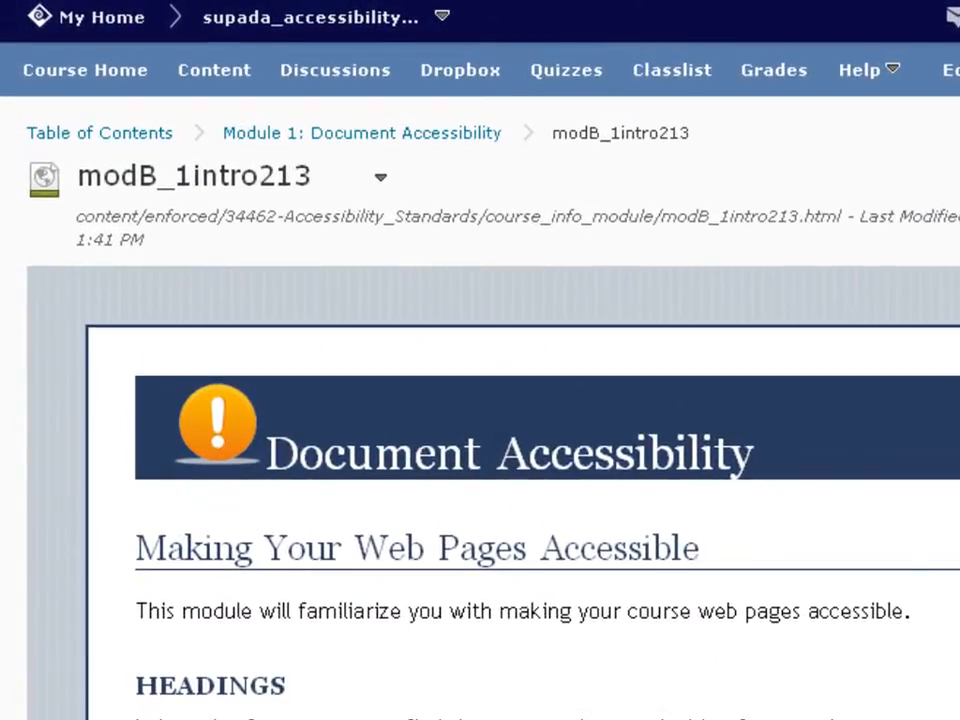
- Reopen the modB_1intro213 topic for editing and turn the six dashed lines under Lists into an unordered list
{"action": "left_click", "coordinate": [381, 178]}
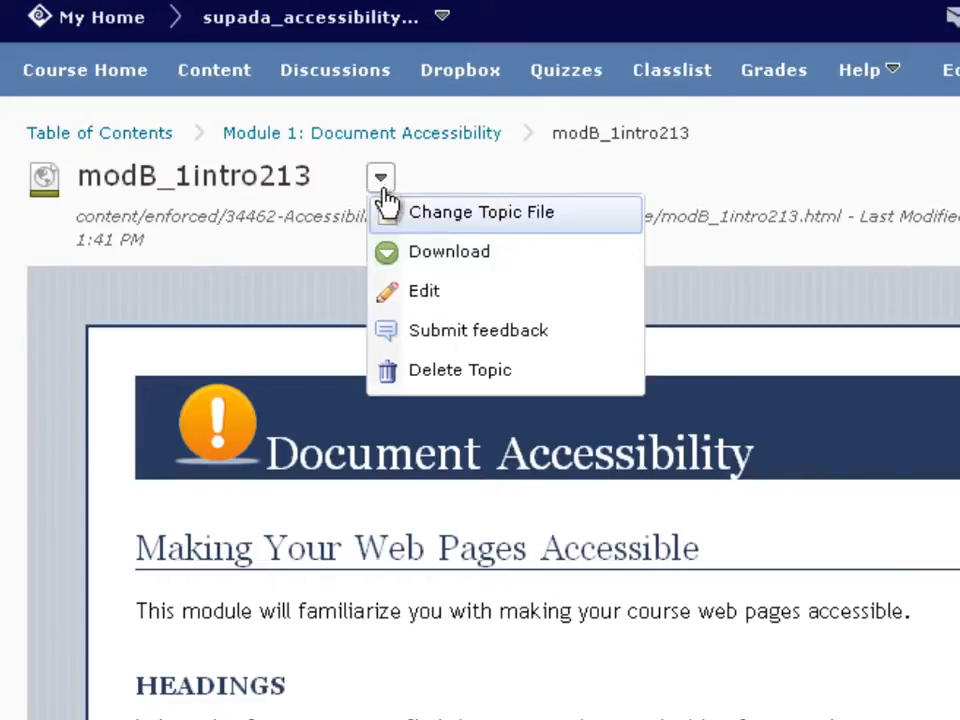
{"action": "left_click", "coordinate": [421, 296]}
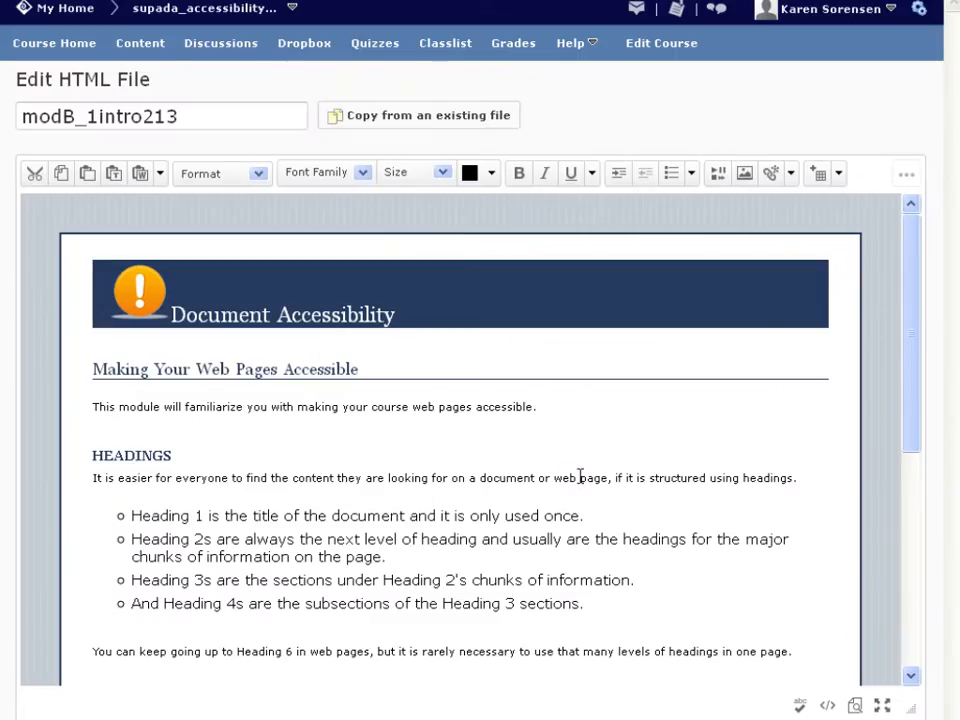
{"action": "scroll", "coordinate": [580, 477], "scroll_direction": "down", "scroll_amount": 5}
{"action": "mouse_move", "coordinate": [340, 455]}
{"action": "left_mouse_down"}
{"action": "mouse_move", "coordinate": [85, 415]}
{"action": "mouse_move", "coordinate": [88, 386]}
{"action": "left_mouse_up"}
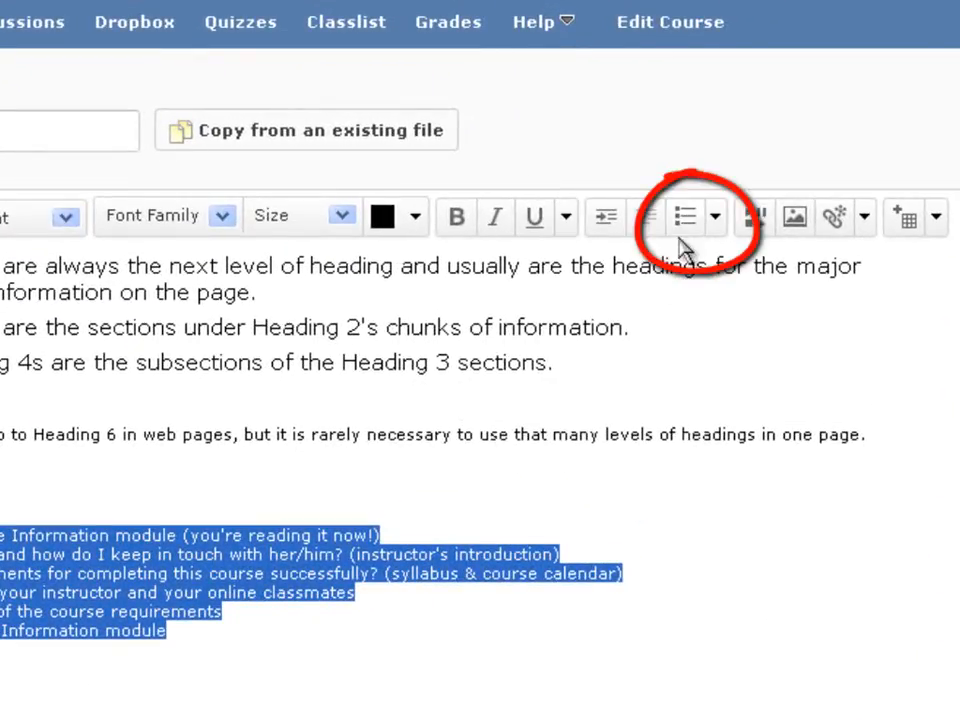
{"action": "left_click", "coordinate": [716, 220]}
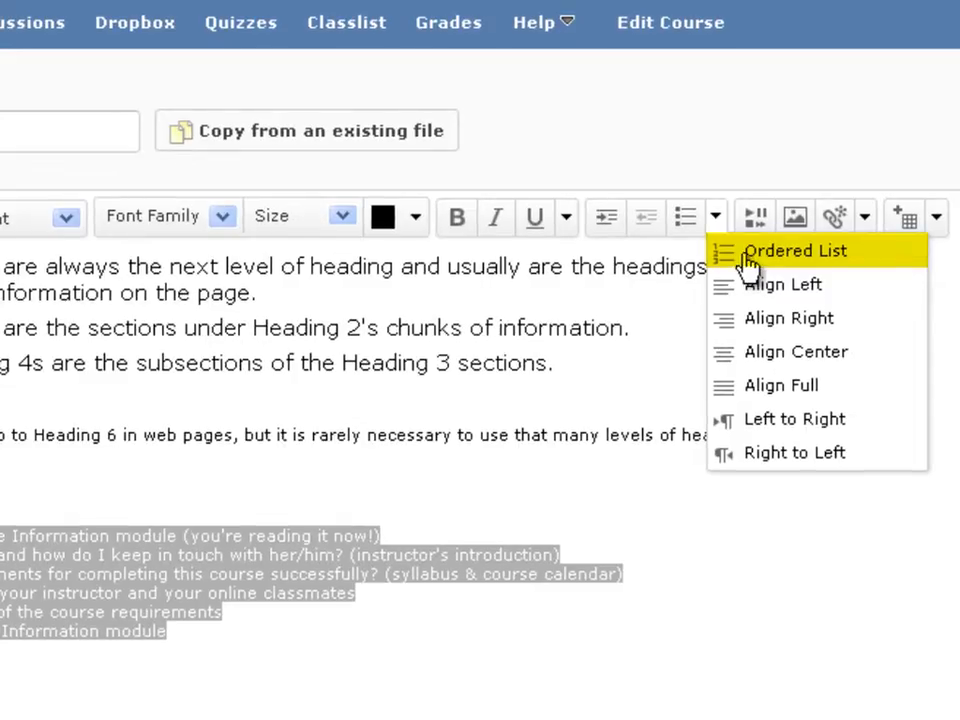
{"action": "left_click", "coordinate": [687, 223]}
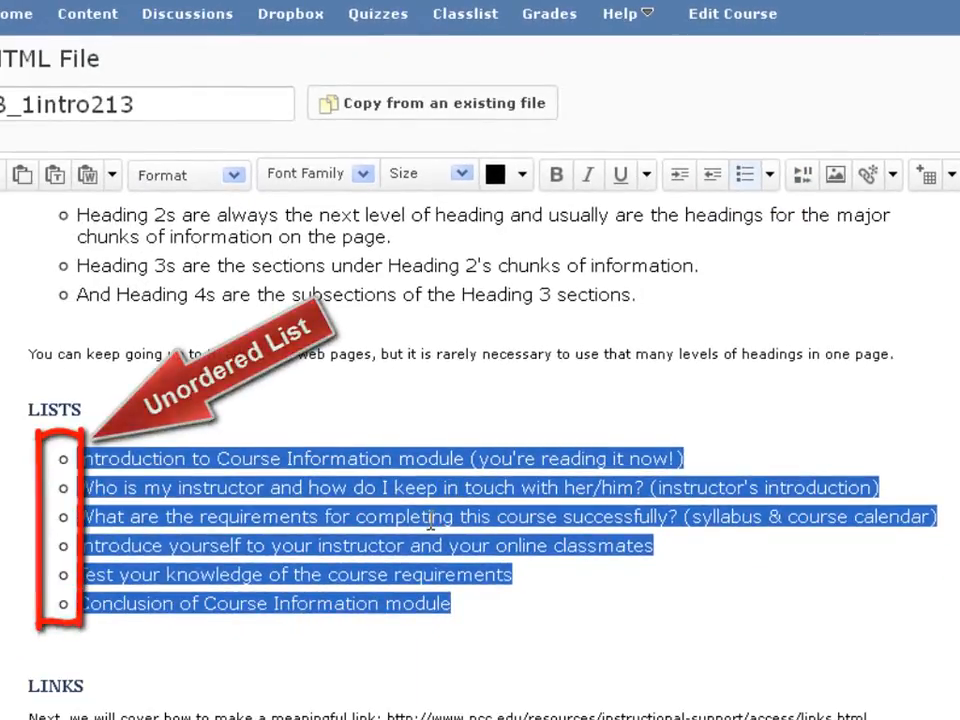
{"action": "left_click", "coordinate": [503, 626]}
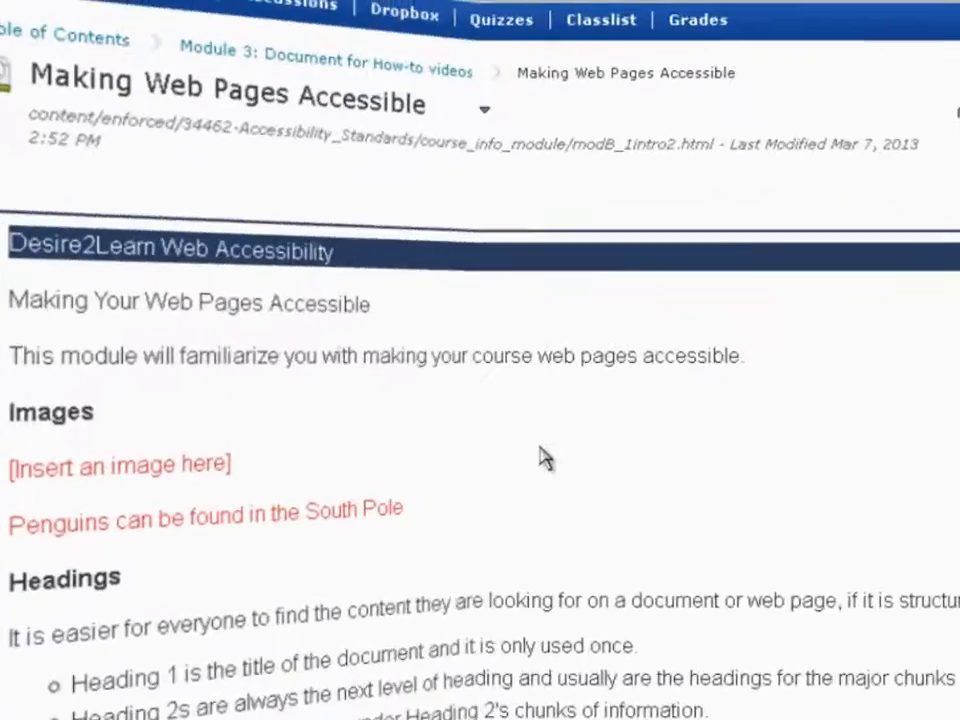
- Open the Making Web Pages Accessible topic for editing and upload penguin.jpg from the computer as an image below the Images heading
{"action": "left_click", "coordinate": [549, 114]}
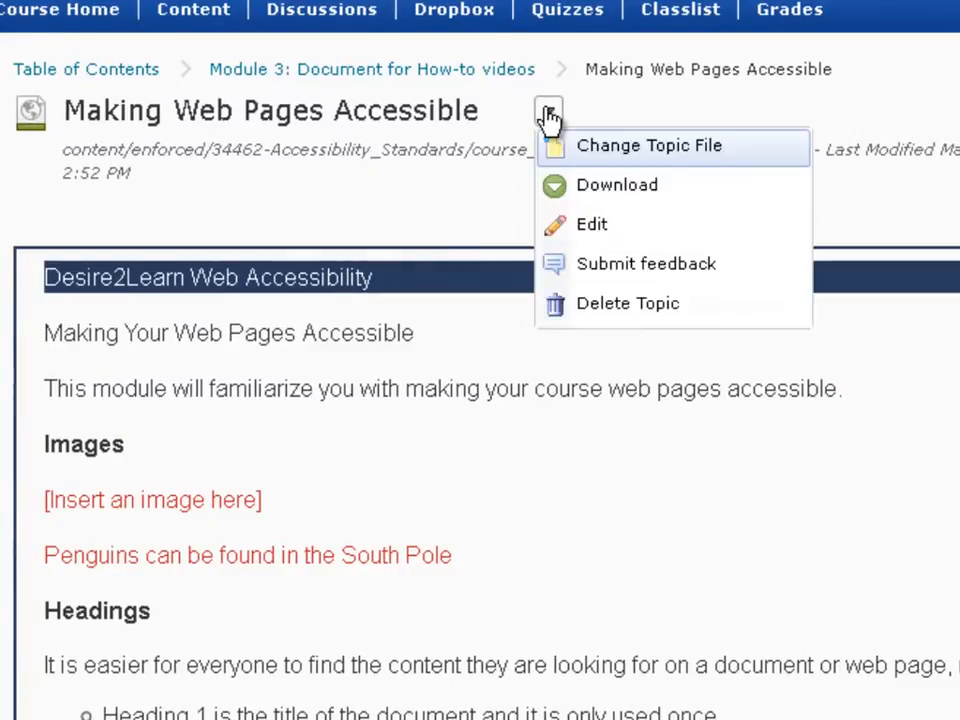
{"action": "left_click", "coordinate": [591, 226]}
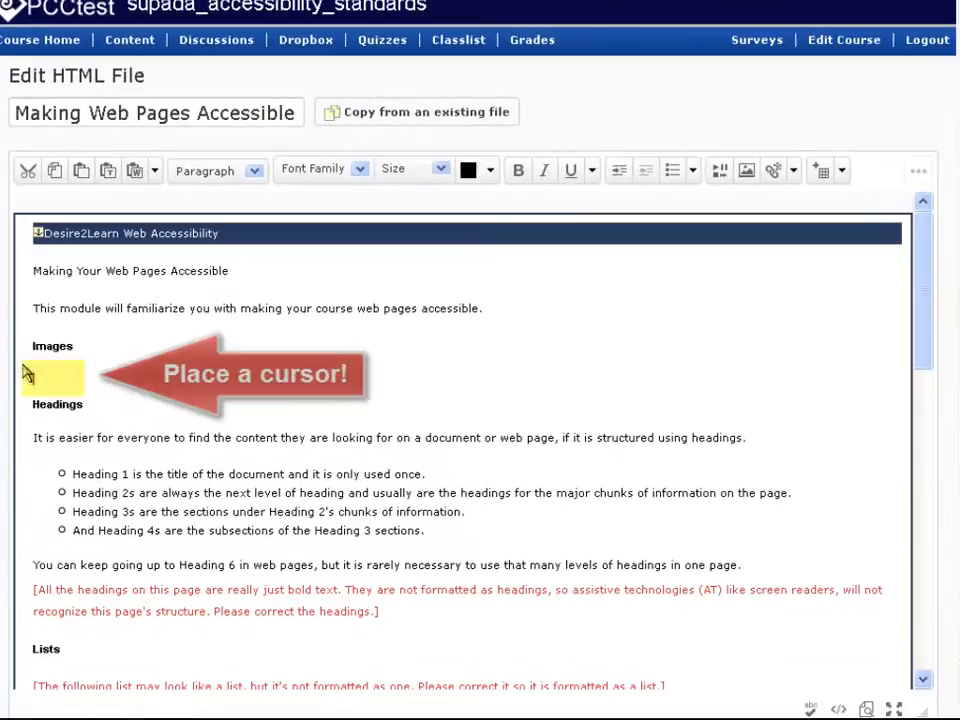
{"action": "left_click", "coordinate": [55, 378]}
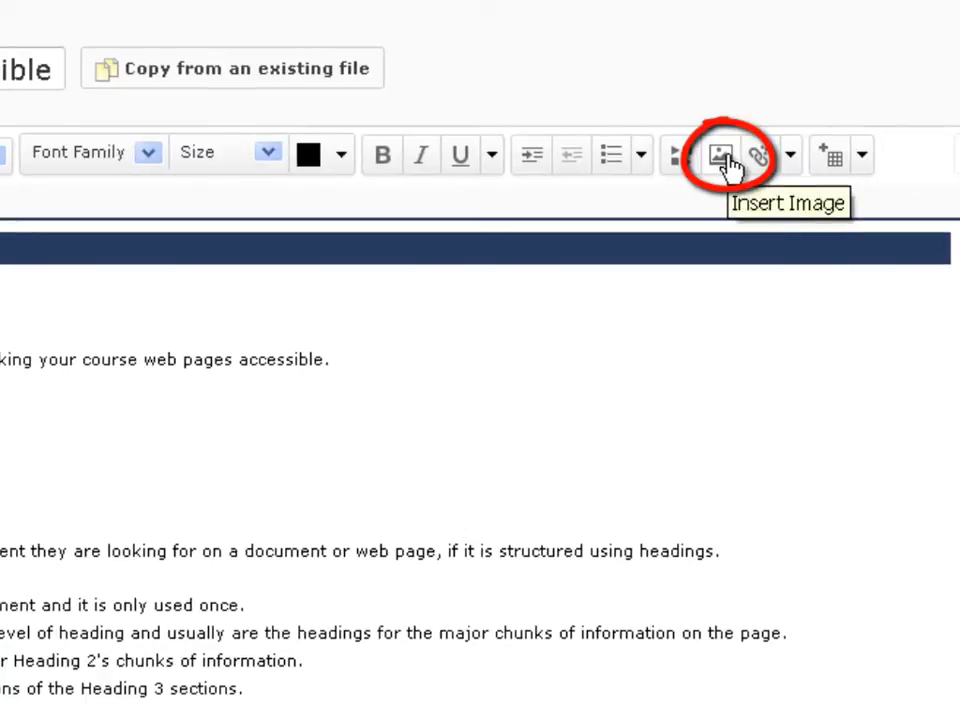
{"action": "left_click", "coordinate": [728, 162]}
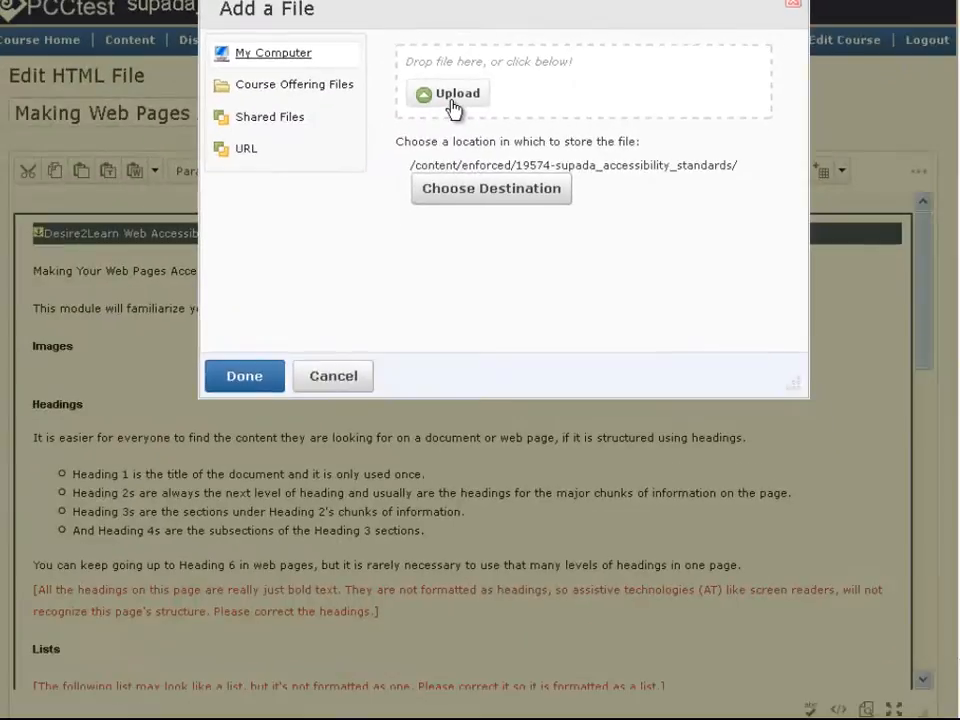
{"action": "left_click", "coordinate": [395, 160]}
{"action": "left_click", "coordinate": [215, 280]}
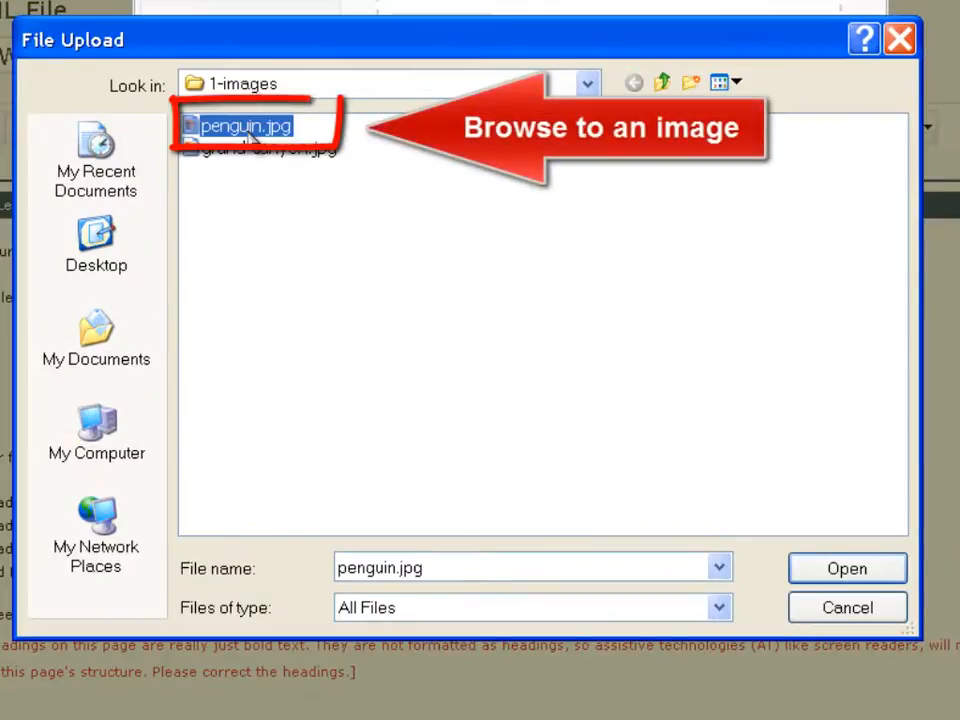
{"action": "left_click", "coordinate": [833, 573]}
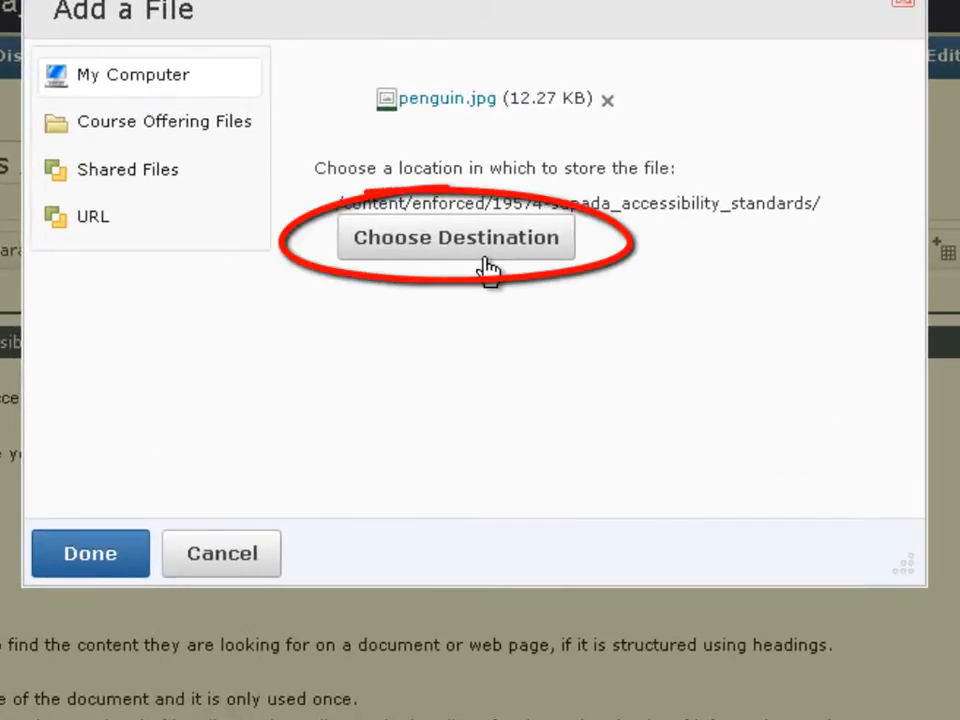
- Set the course's images folder as the storage location for penguin.jpg and finish adding the file
{"action": "left_click", "coordinate": [487, 268]}
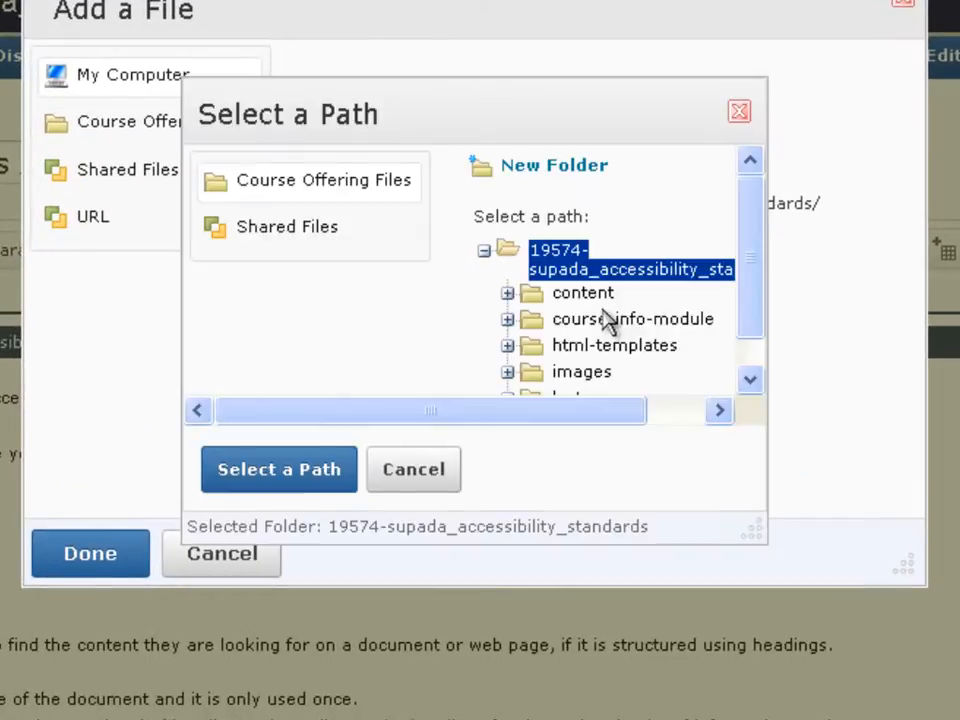
{"action": "left_click", "coordinate": [590, 374]}
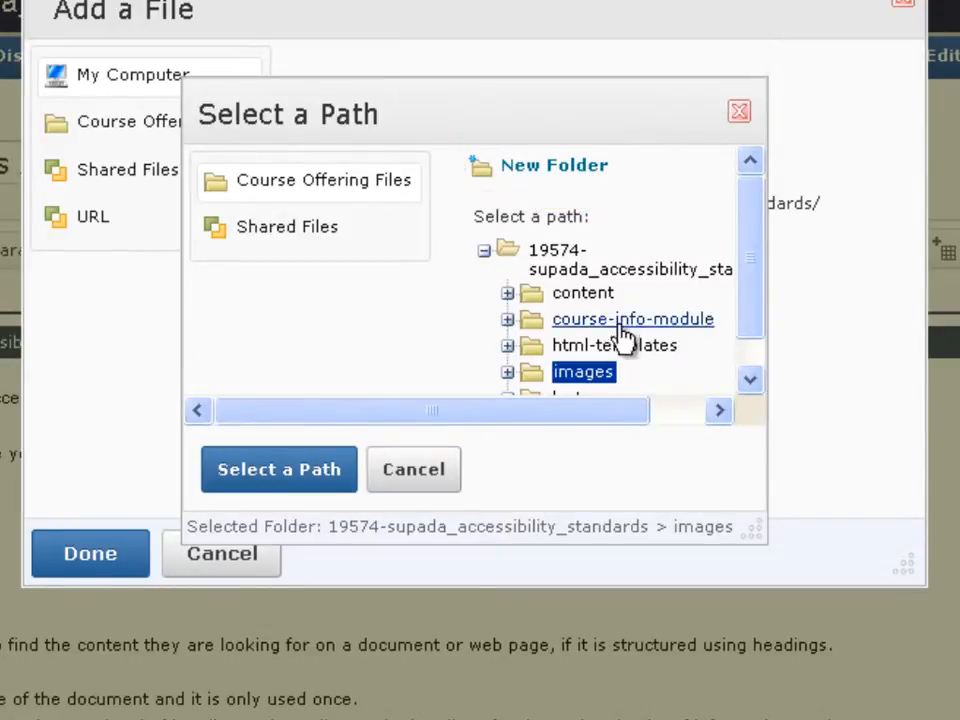
{"action": "left_click", "coordinate": [305, 480]}
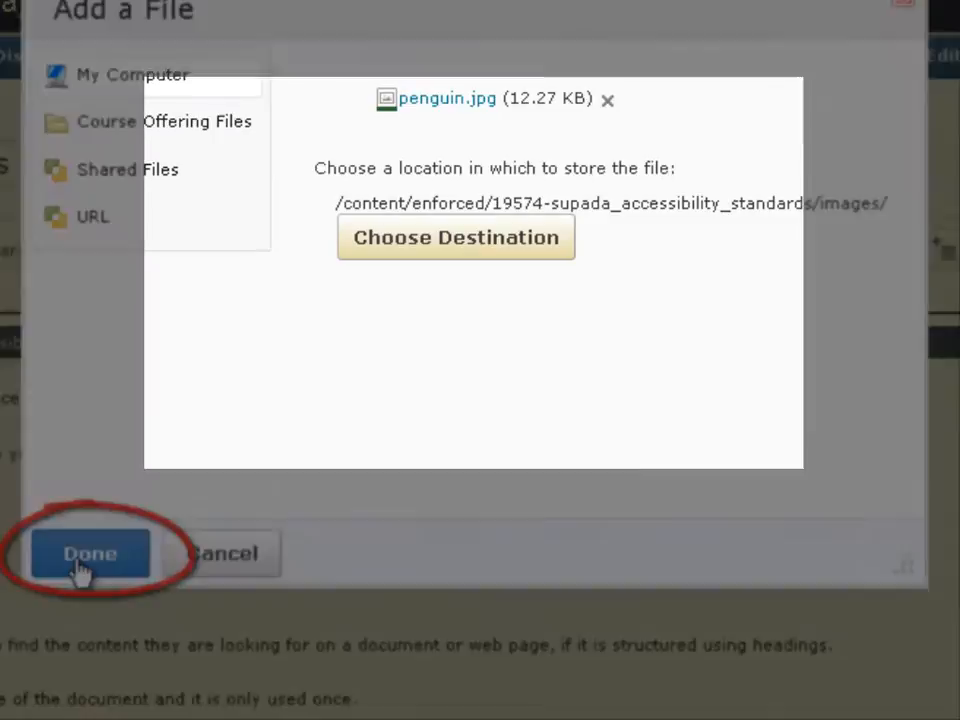
{"action": "left_click", "coordinate": [77, 563]}
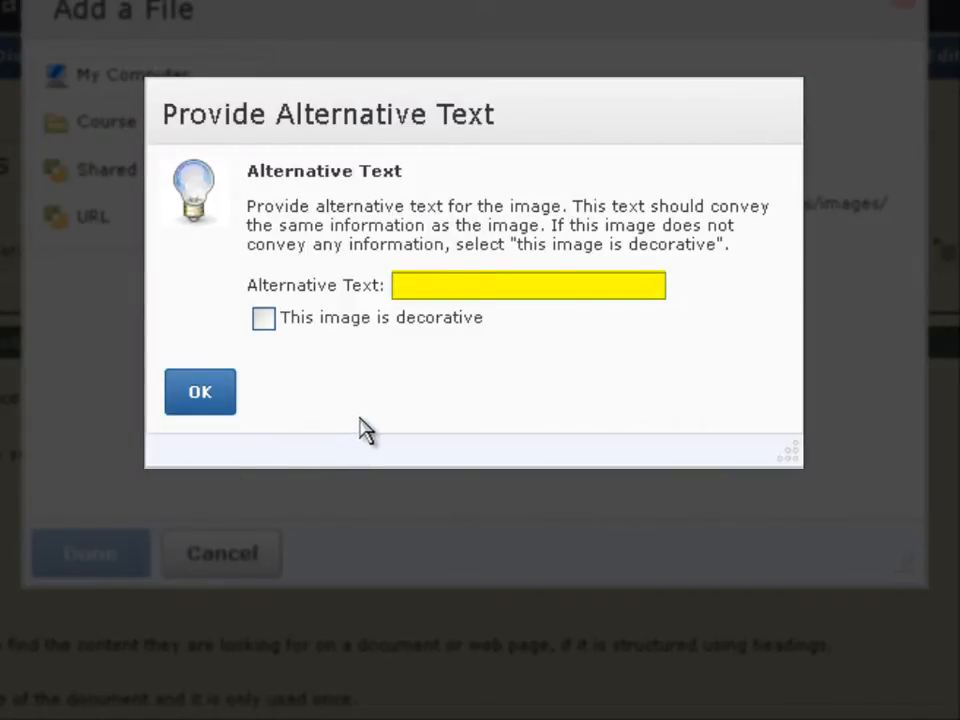
- Enter "Penguins can be found in the South Pole." as the image's alternative text
{"action": "left_click", "coordinate": [456, 286]}
{"action": "type", "text": "Pen"}
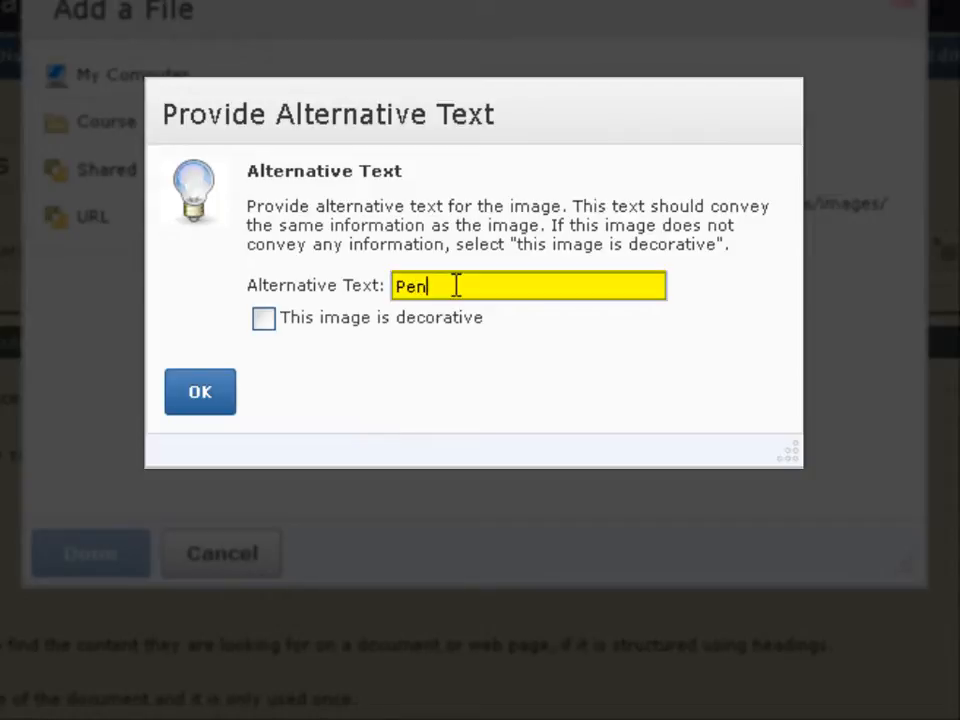
{"action": "type", "text": "guins ca"}
{"action": "type", "text": "n b"}
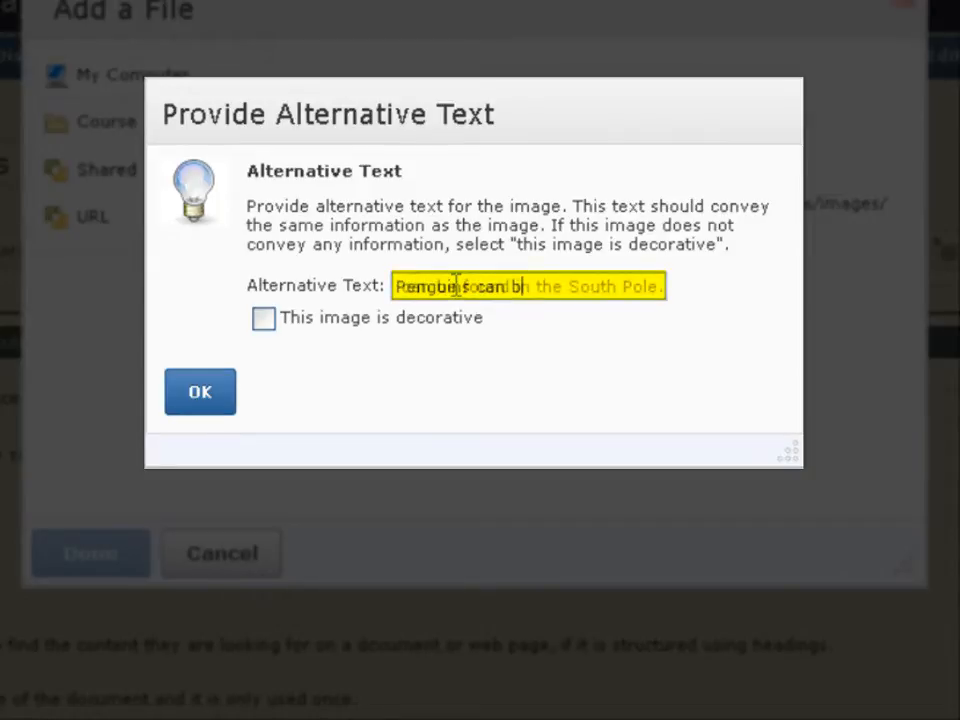
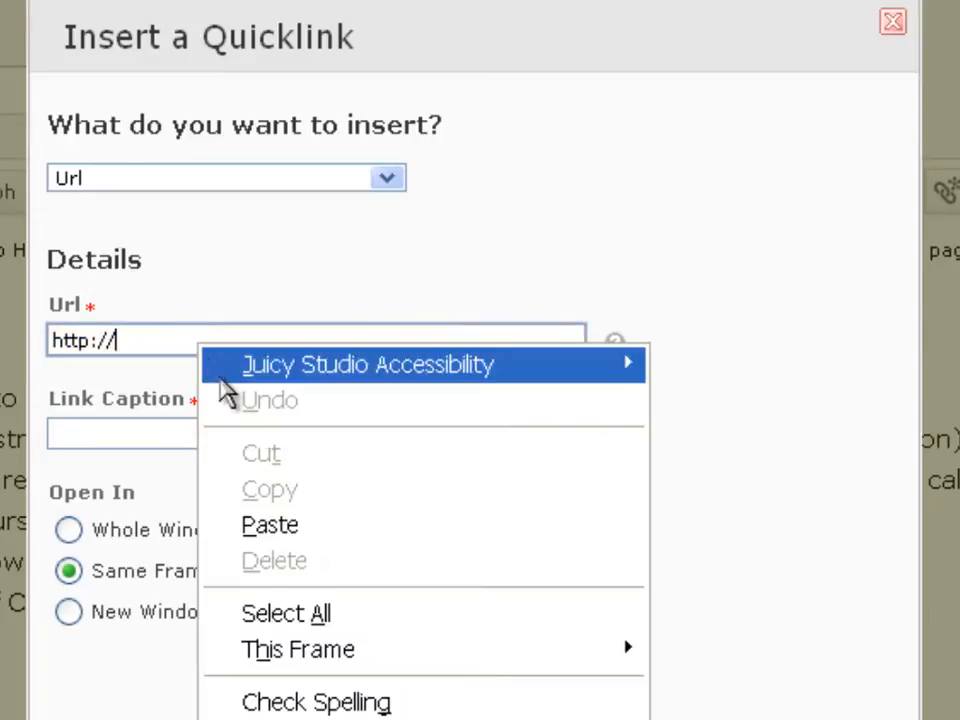
{"action": "left_click", "coordinate": [270, 526]}
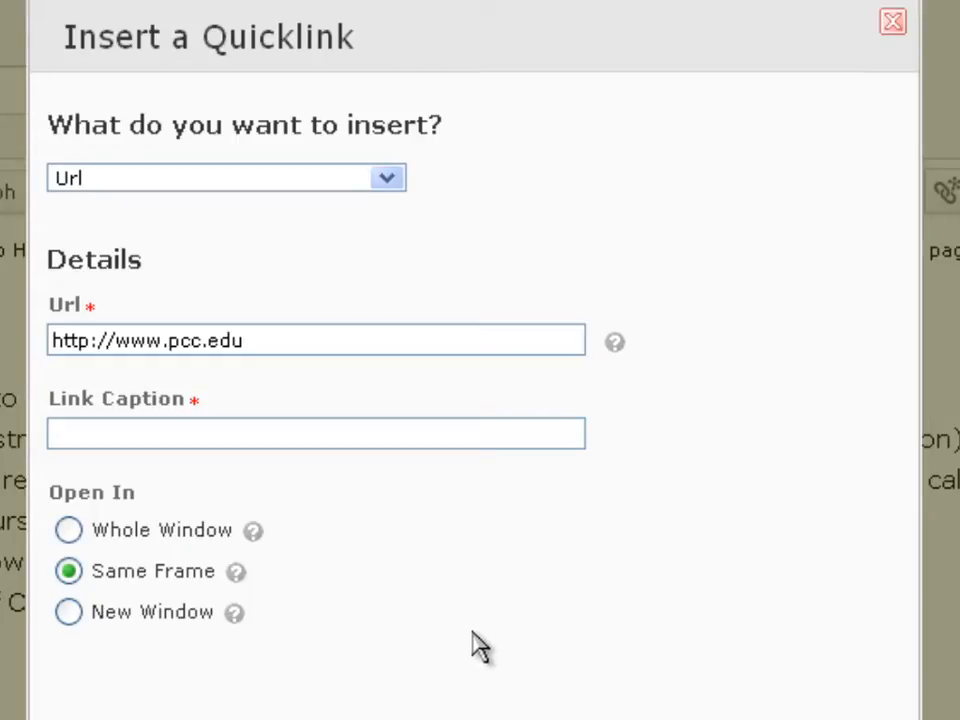
{"action": "left_click", "coordinate": [231, 441]}
{"action": "type", "text": "Portland Community College website"}
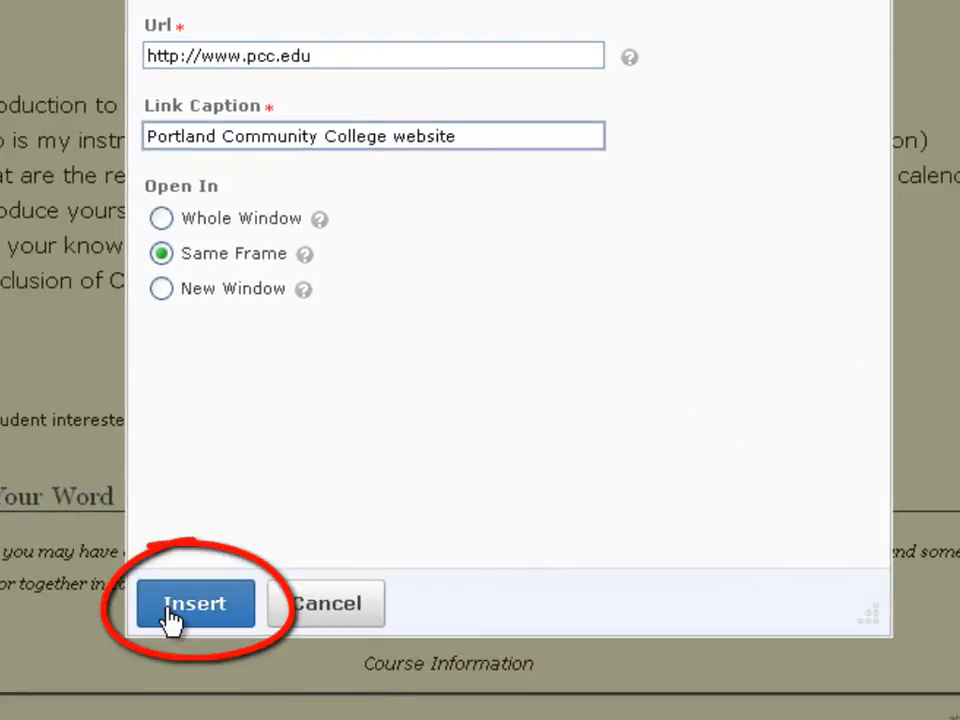
{"action": "left_click", "coordinate": [160, 615]}
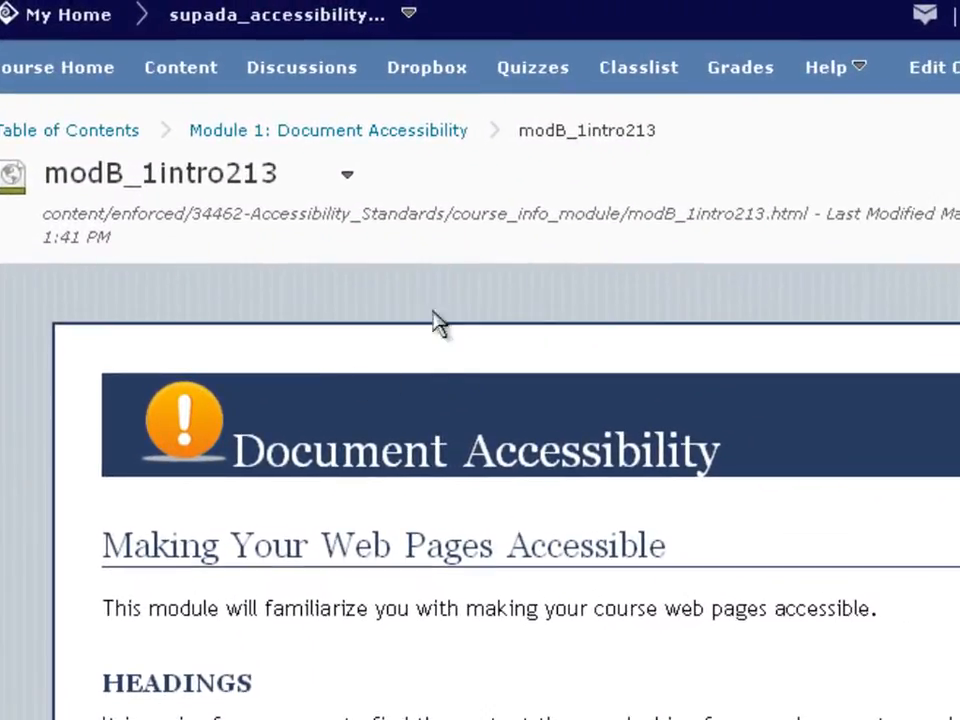
- Open the modB_1intro213 topic for editing and bring up the cell properties for the Assignment Schedule table's first row
{"action": "left_click", "coordinate": [338, 168]}
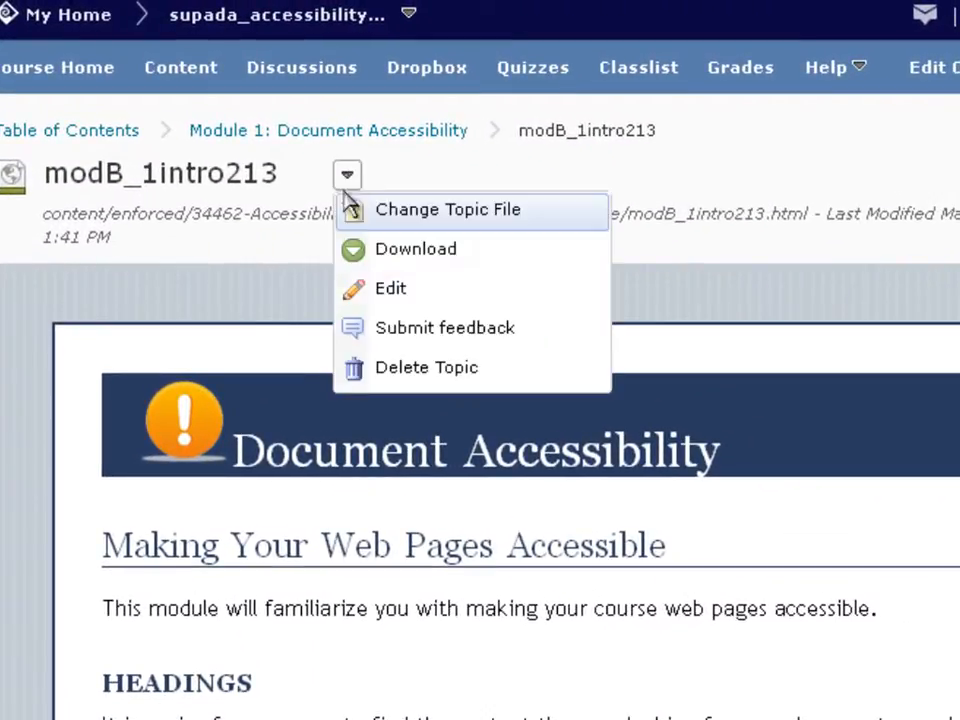
{"action": "left_click", "coordinate": [381, 305]}
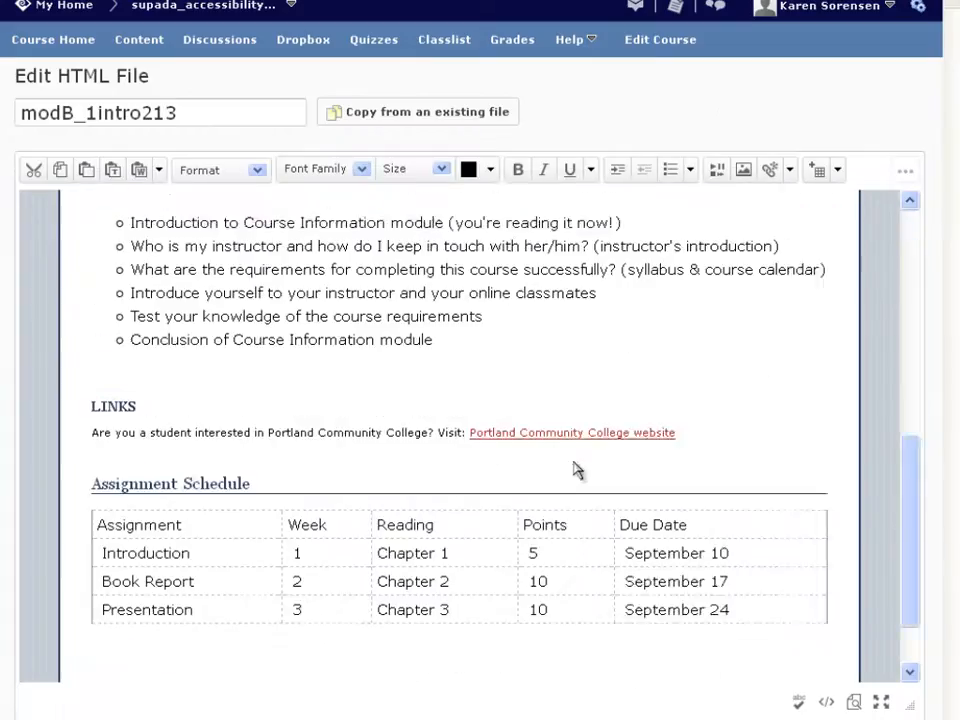
{"action": "scroll", "coordinate": [577, 470], "scroll_direction": "down", "scroll_amount": 2}
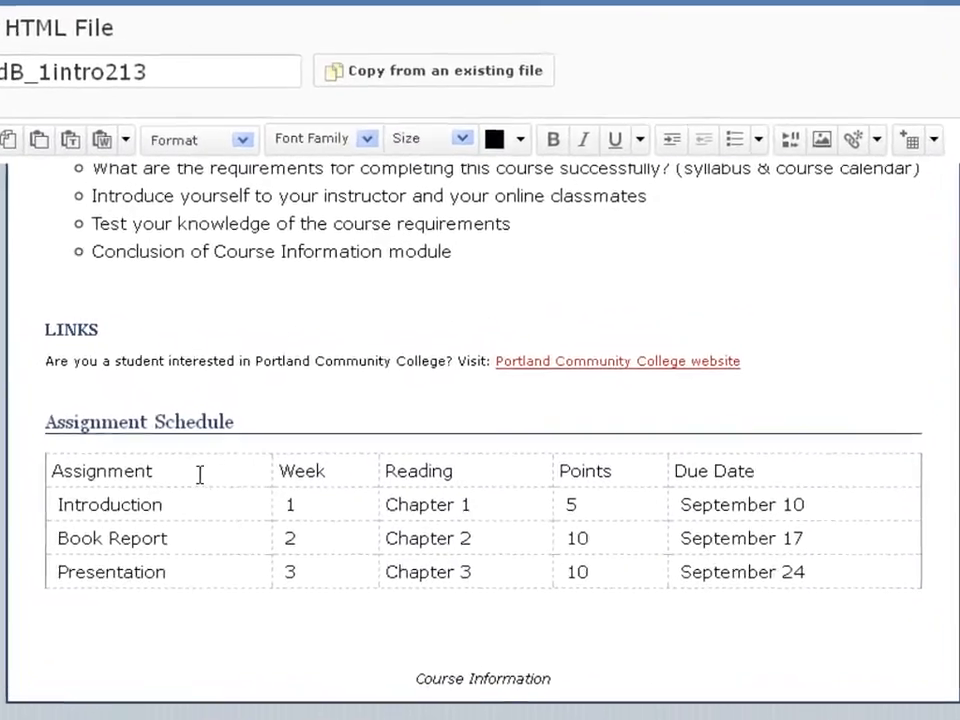
{"action": "left_click", "coordinate": [220, 451]}
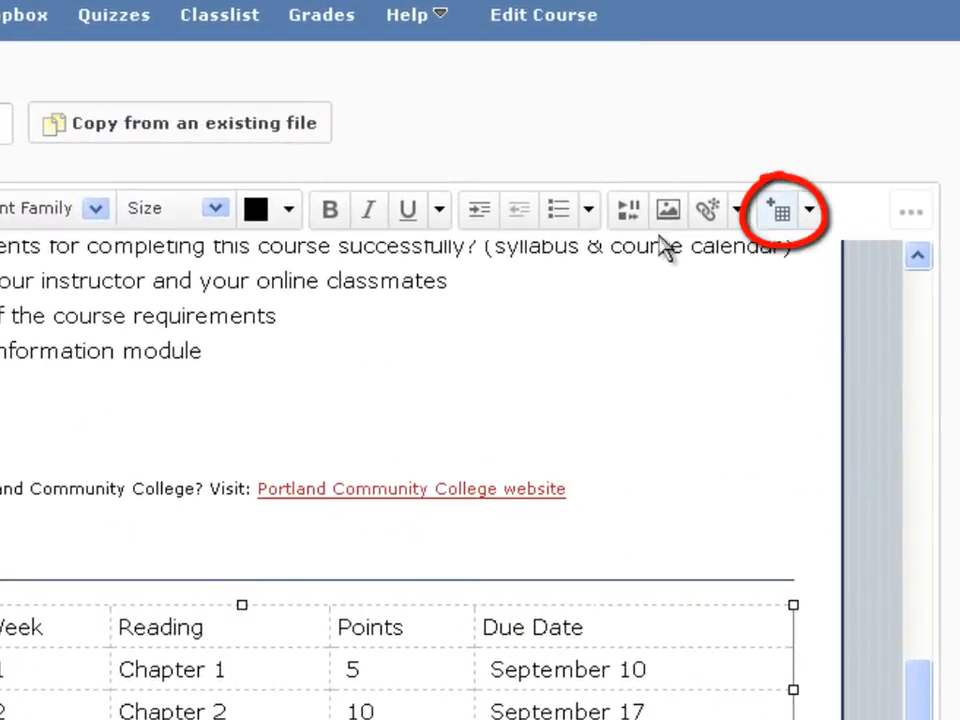
{"action": "left_click", "coordinate": [810, 216]}
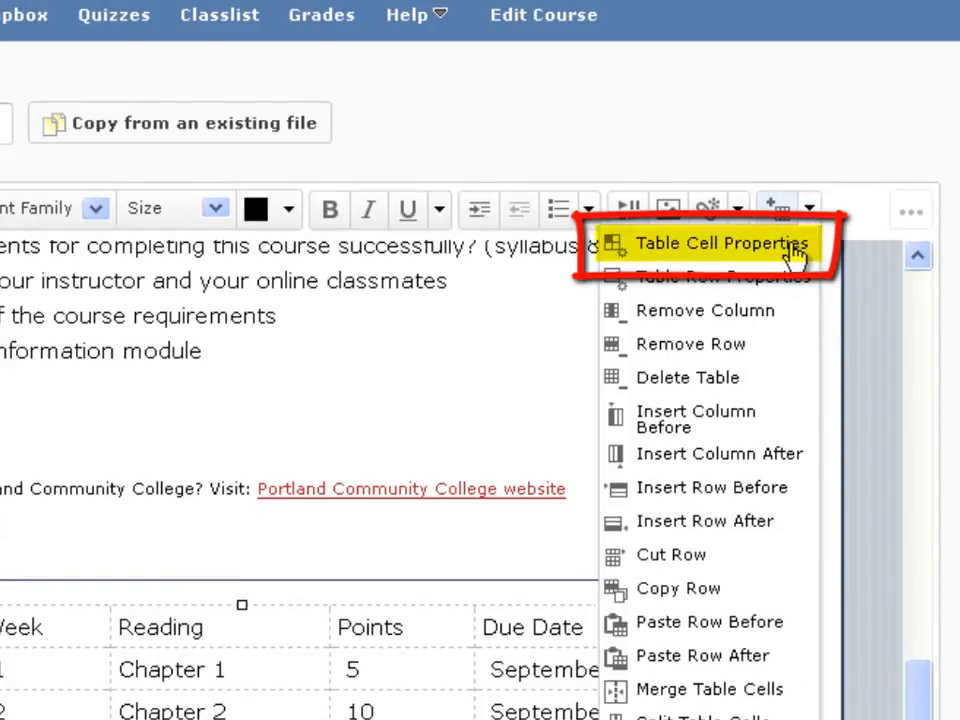
{"action": "left_click", "coordinate": [795, 250]}
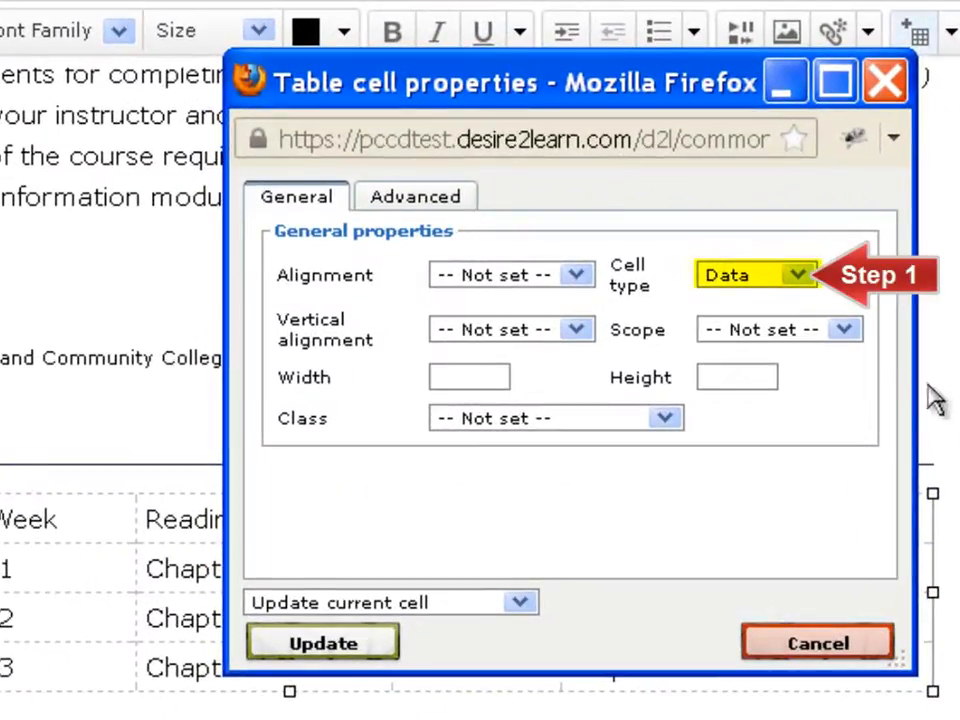
- Set the cell type to Header and the scope to Col, and apply the change to all cells in the row
{"action": "left_click", "coordinate": [797, 274]}
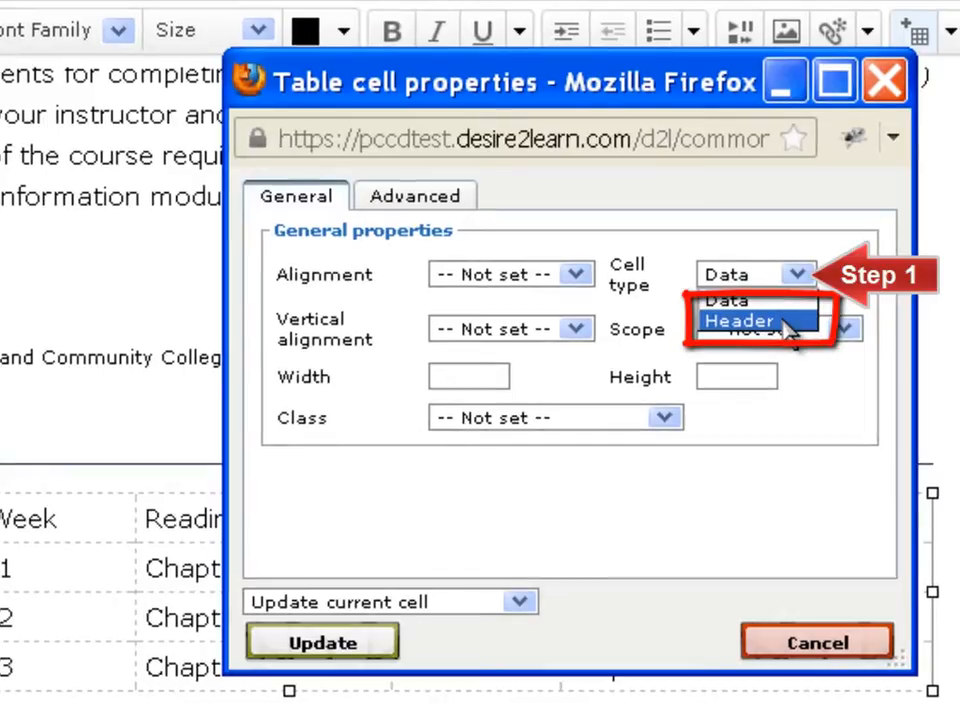
{"action": "left_click", "coordinate": [740, 322]}
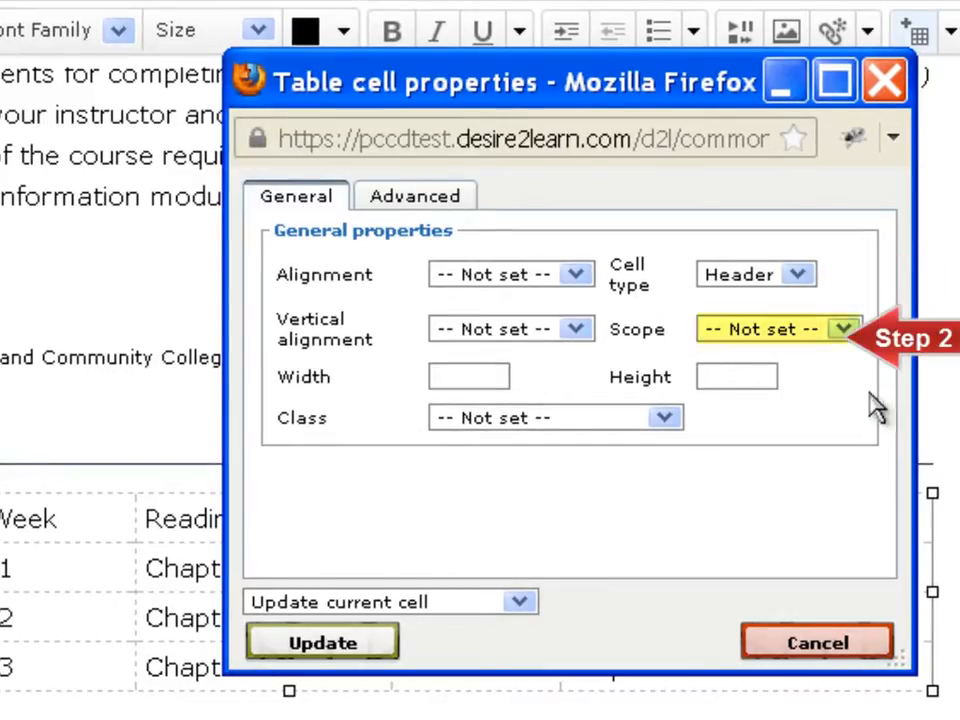
{"action": "left_click", "coordinate": [846, 331]}
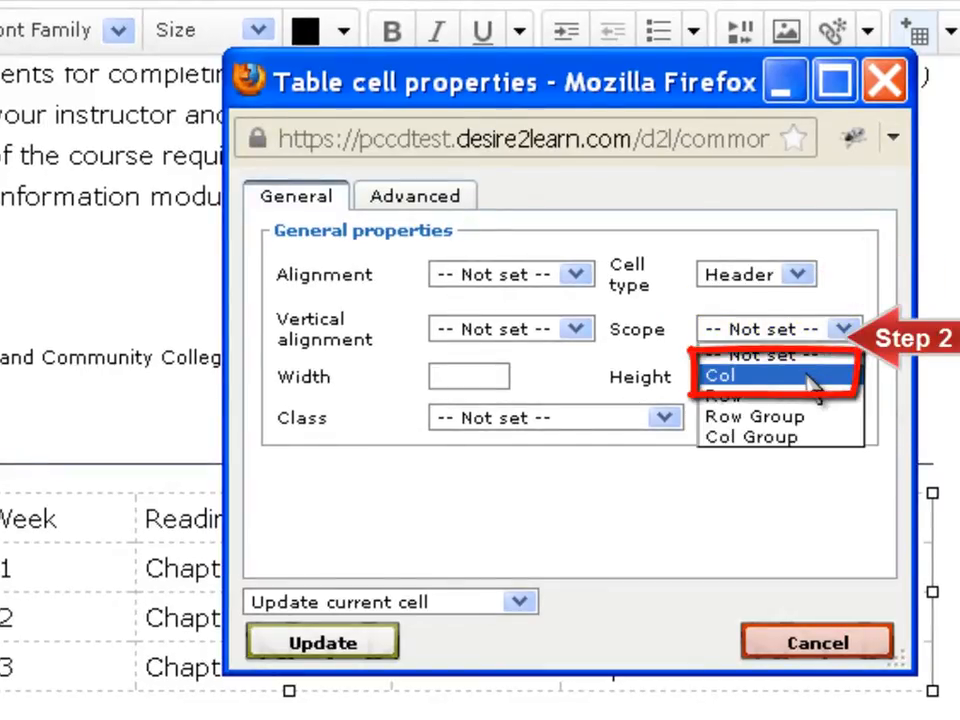
{"action": "left_click", "coordinate": [812, 378]}
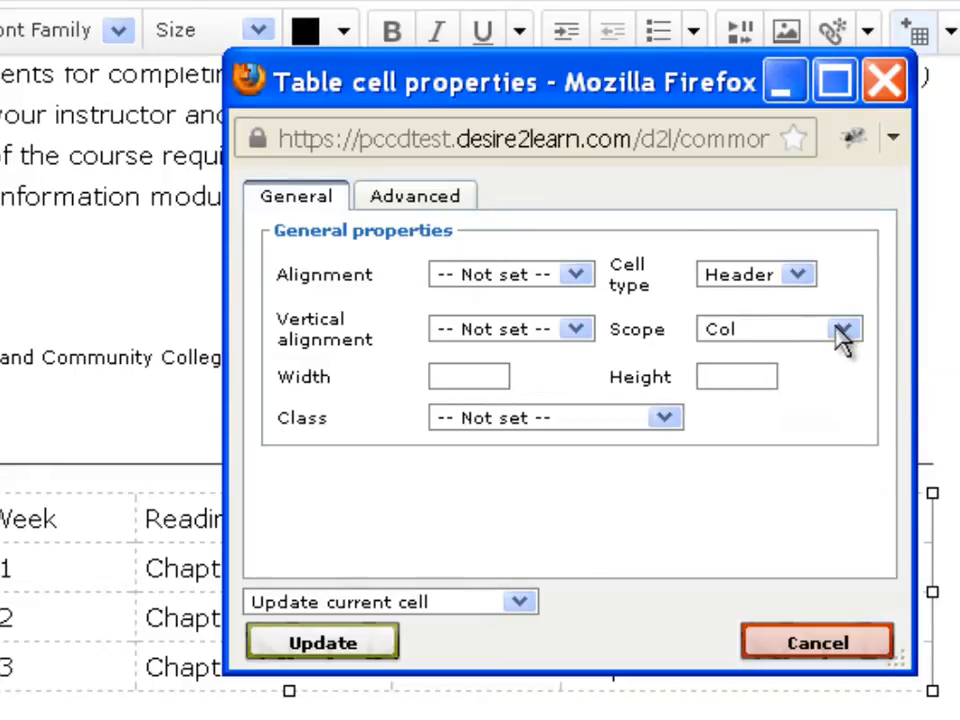
{"action": "left_click", "coordinate": [843, 333]}
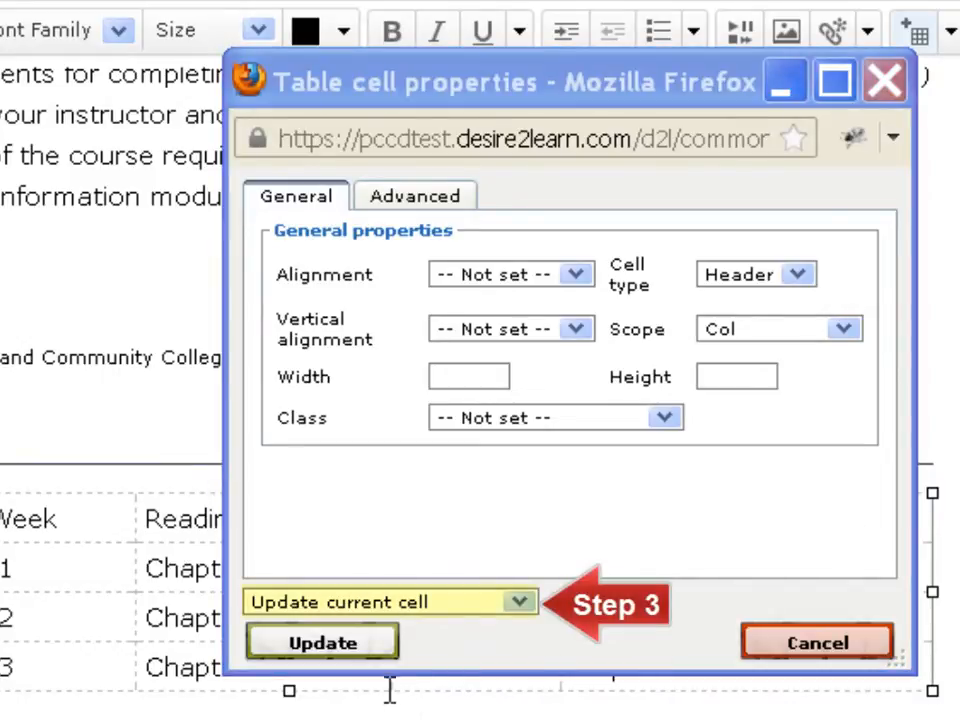
{"action": "left_click", "coordinate": [519, 601]}
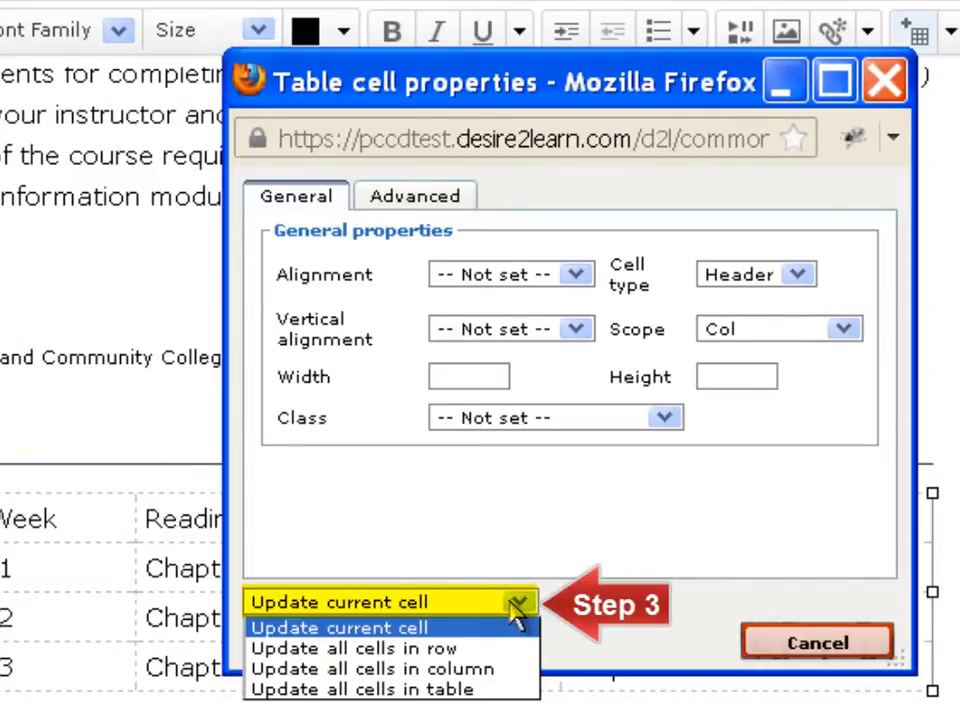
{"action": "left_click", "coordinate": [484, 651]}
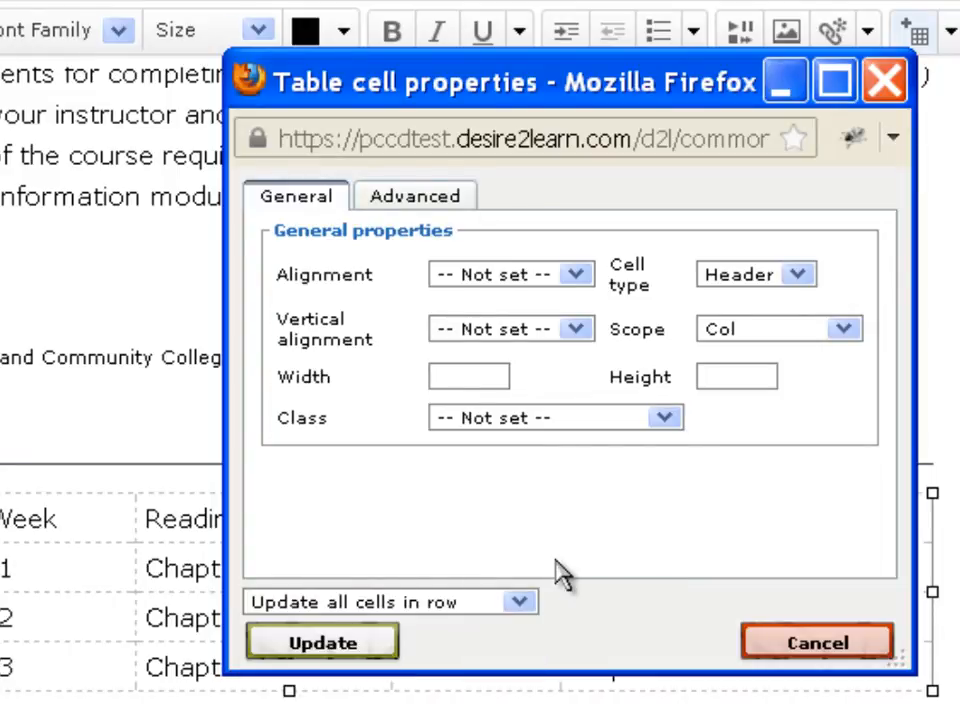
{"action": "left_click", "coordinate": [372, 648]}
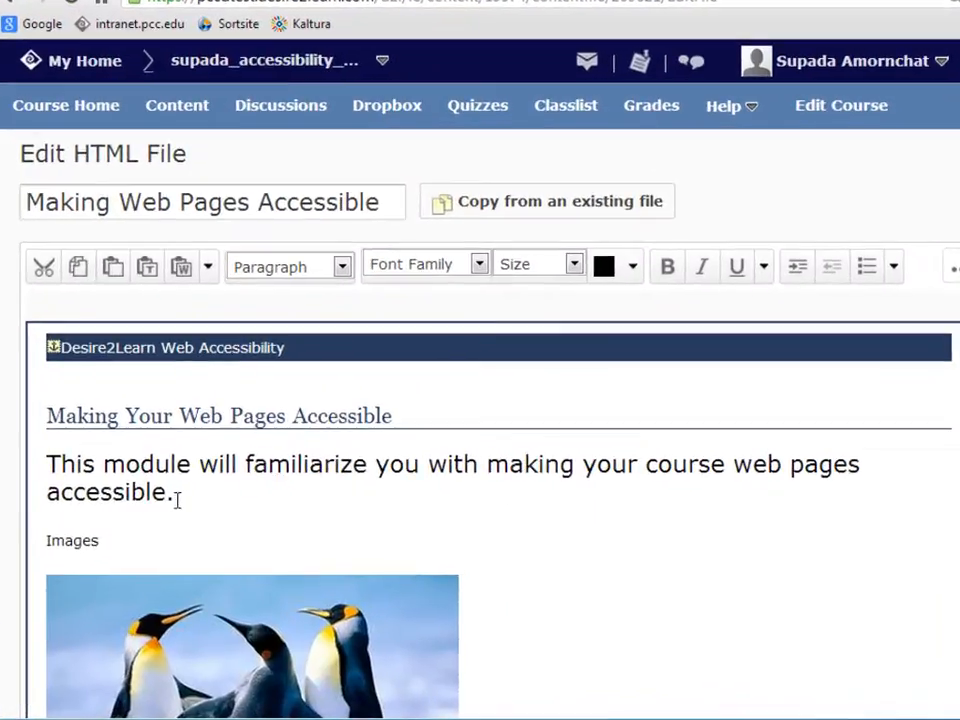
- Test text colors #ffd966 and #c27ba0 for WCAG AA contrast on the page's introductory sentence, and save #cf2a27 as its foreground color
{"action": "left_click_drag", "start_coordinate": [176, 497], "coordinate": [33, 458]}
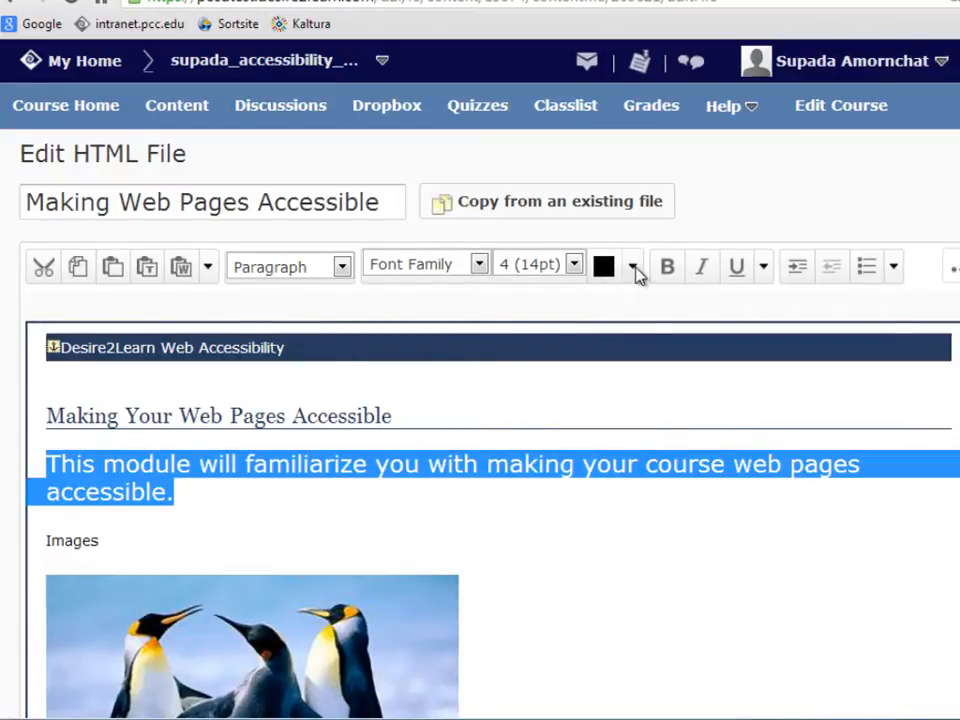
{"action": "left_click", "coordinate": [634, 268]}
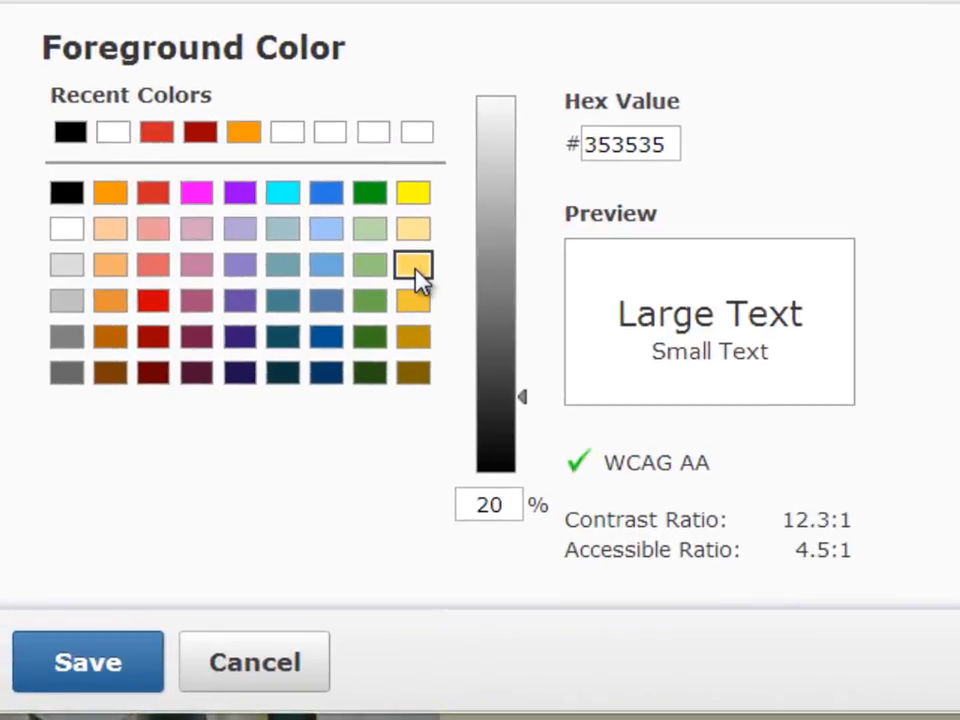
{"action": "left_click", "coordinate": [354, 329]}
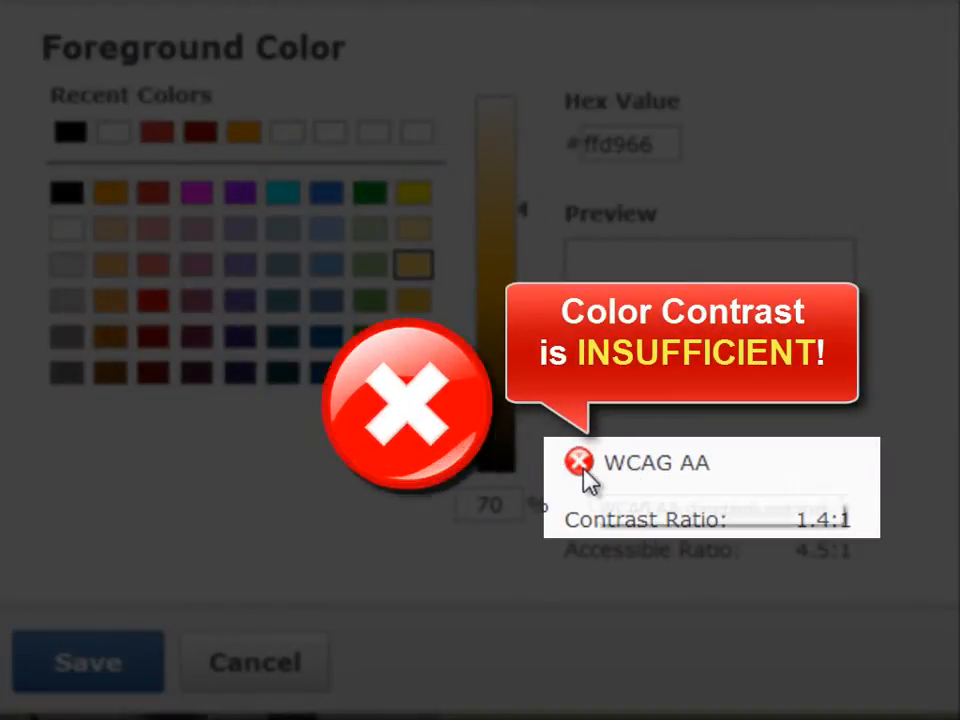
{"action": "mouse_move", "coordinate": [585, 474]}
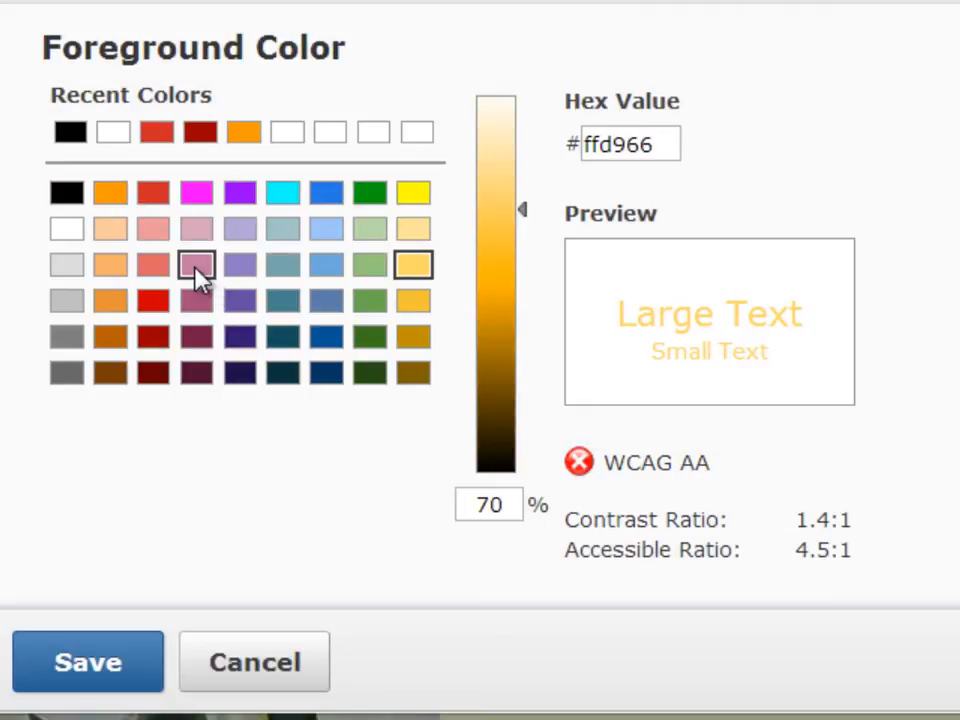
{"action": "left_click", "coordinate": [197, 264]}
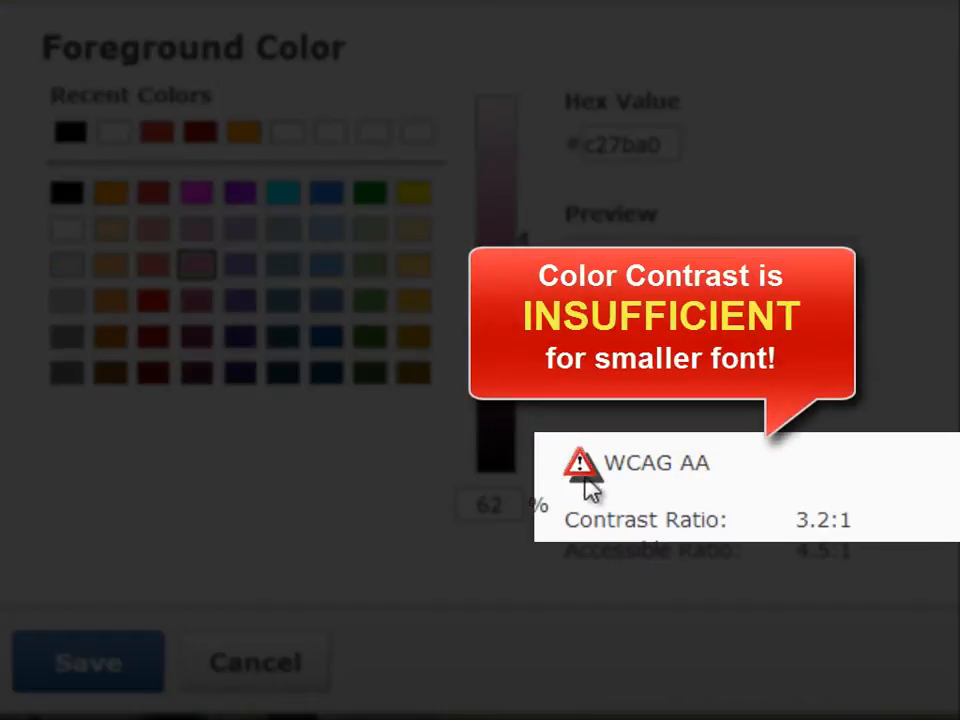
{"action": "mouse_move", "coordinate": [588, 473]}
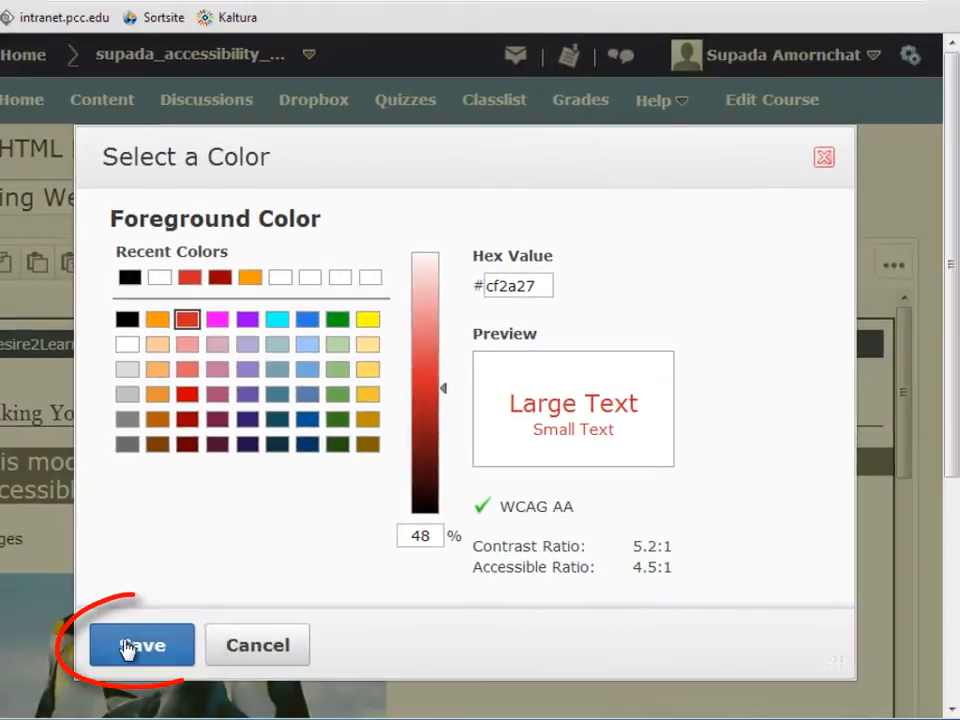
{"action": "left_click", "coordinate": [140, 645]}
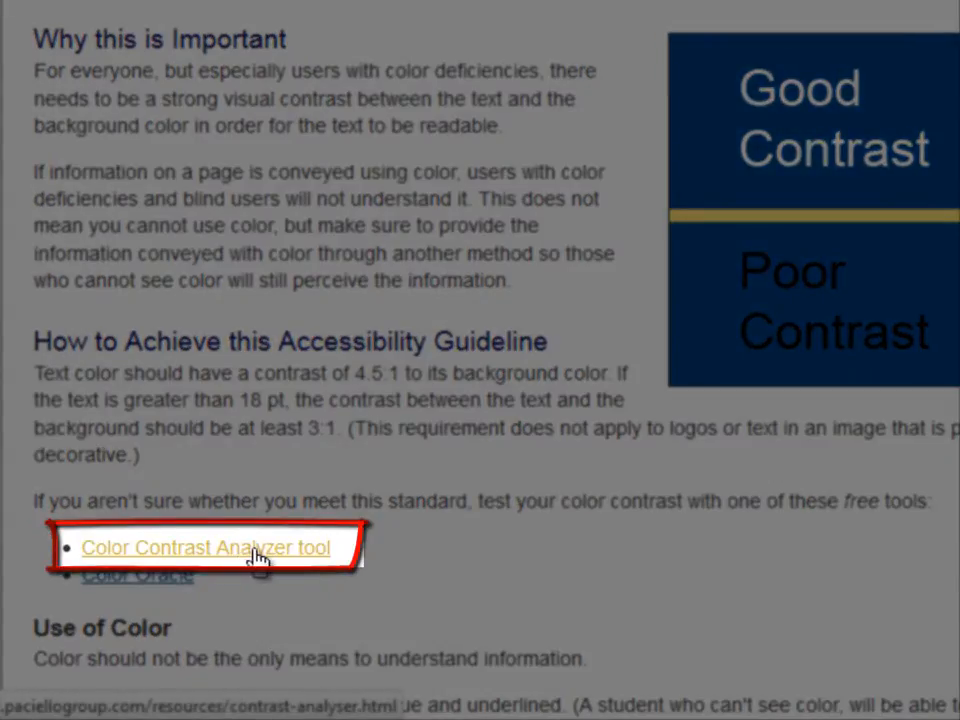
- Follow the Color Contrast Analyzer tool link and download the English version of Contrast Analyser 2.2a, saving the CCA-2.2.zip file
{"action": "left_click", "coordinate": [256, 556]}
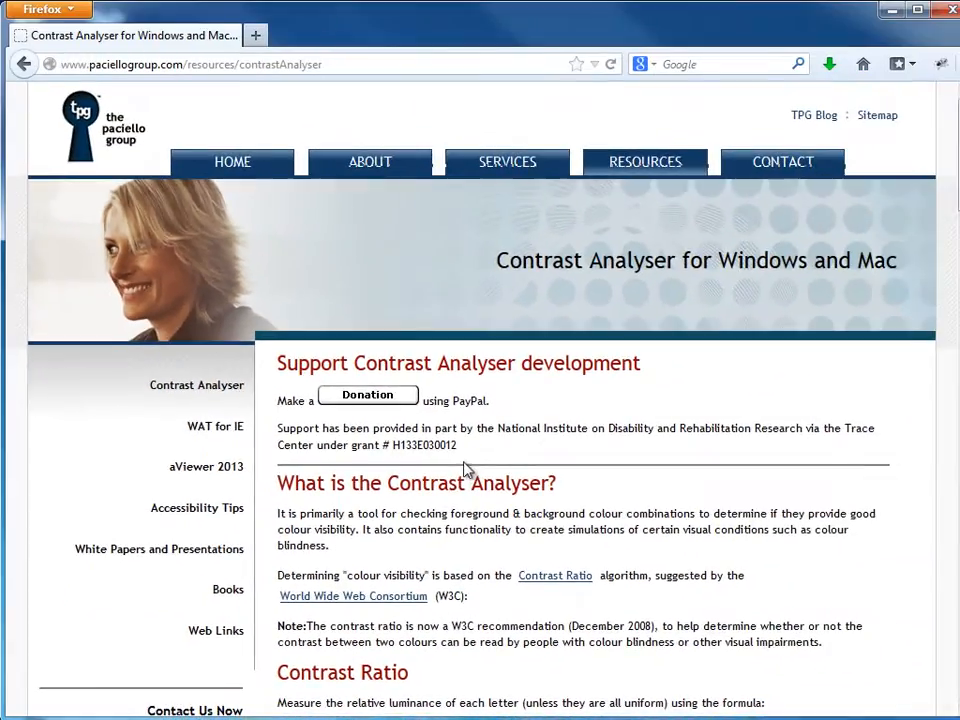
{"action": "scroll", "coordinate": [465, 470], "scroll_direction": "down", "scroll_amount": 10}
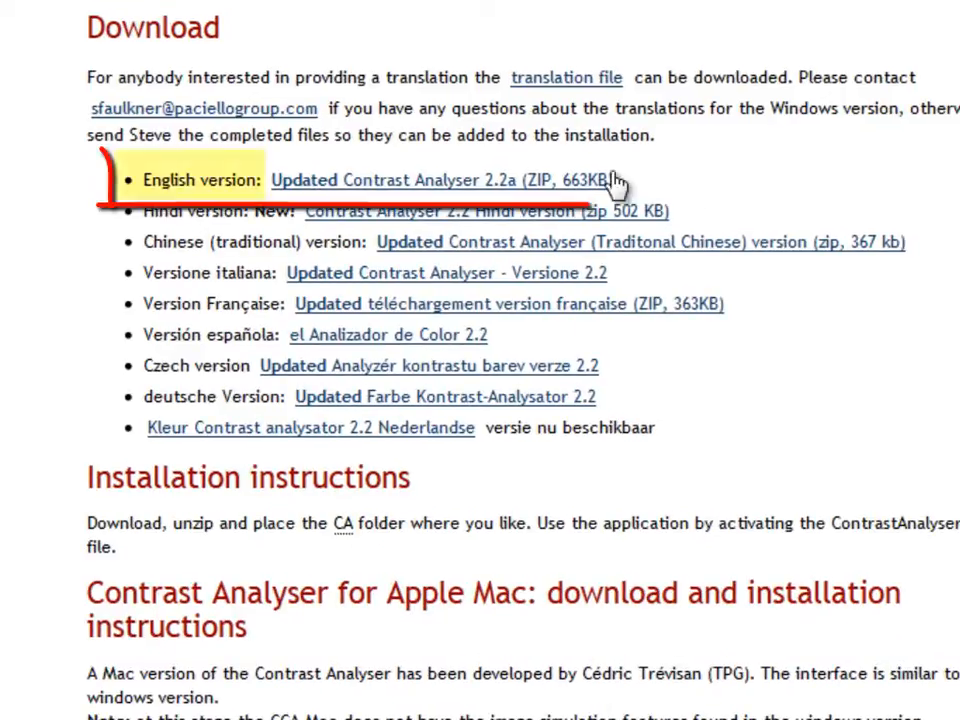
{"action": "left_click", "coordinate": [609, 180]}
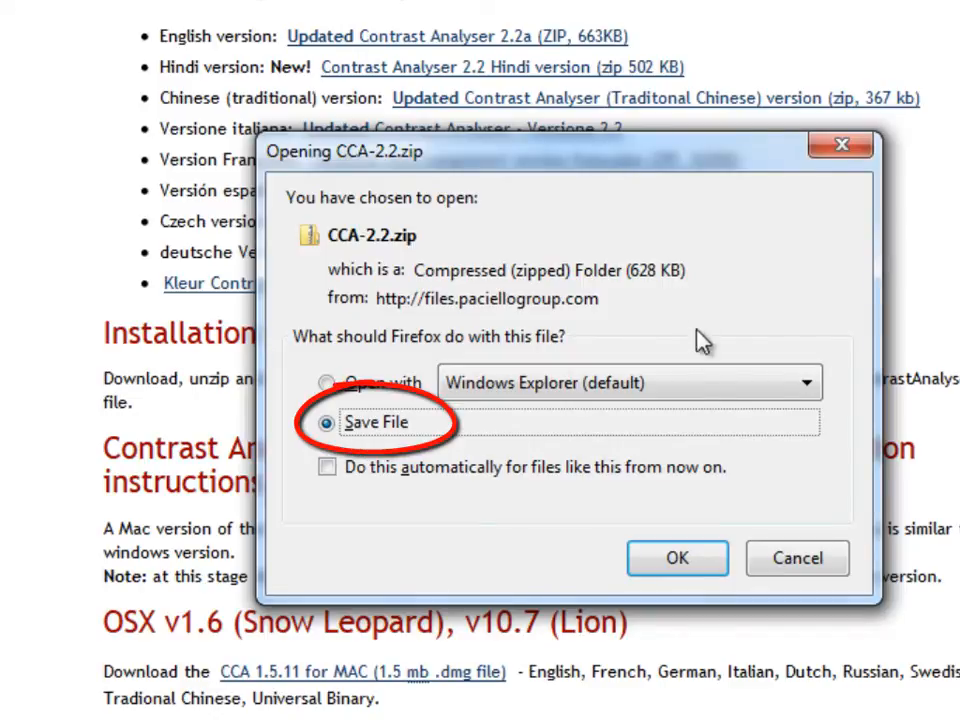
{"action": "left_click", "coordinate": [680, 560]}
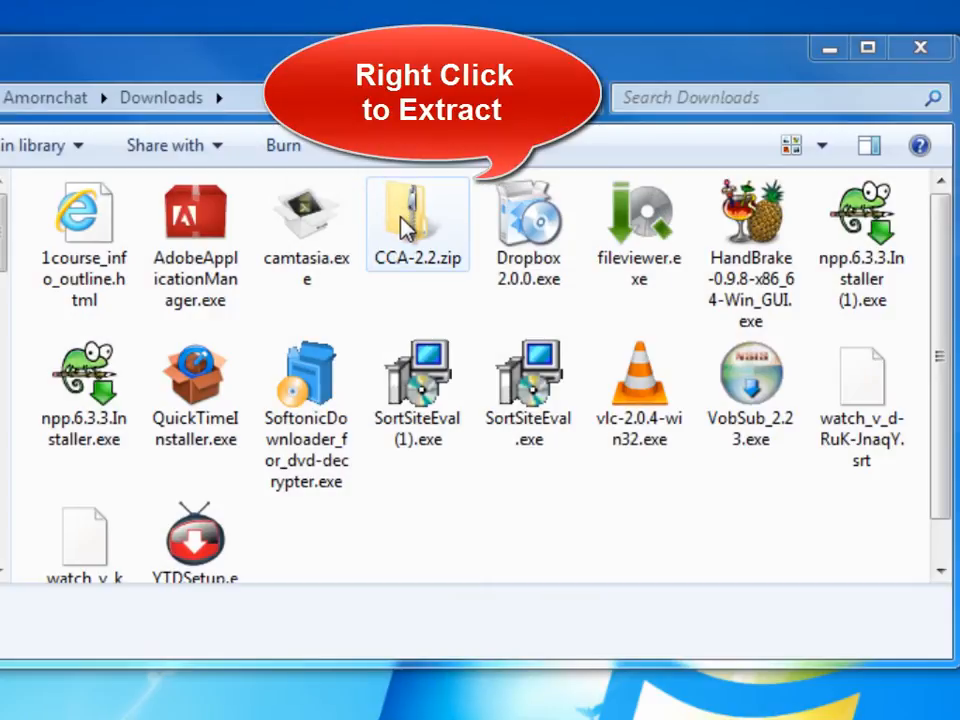
- In Windows Explorer, extract CCA-2.2.zip to the CCA-2.2 folder in Downloads and move Colour_Contrast_Analyser.exe to the desktop
{"action": "right_click", "coordinate": [405, 228]}
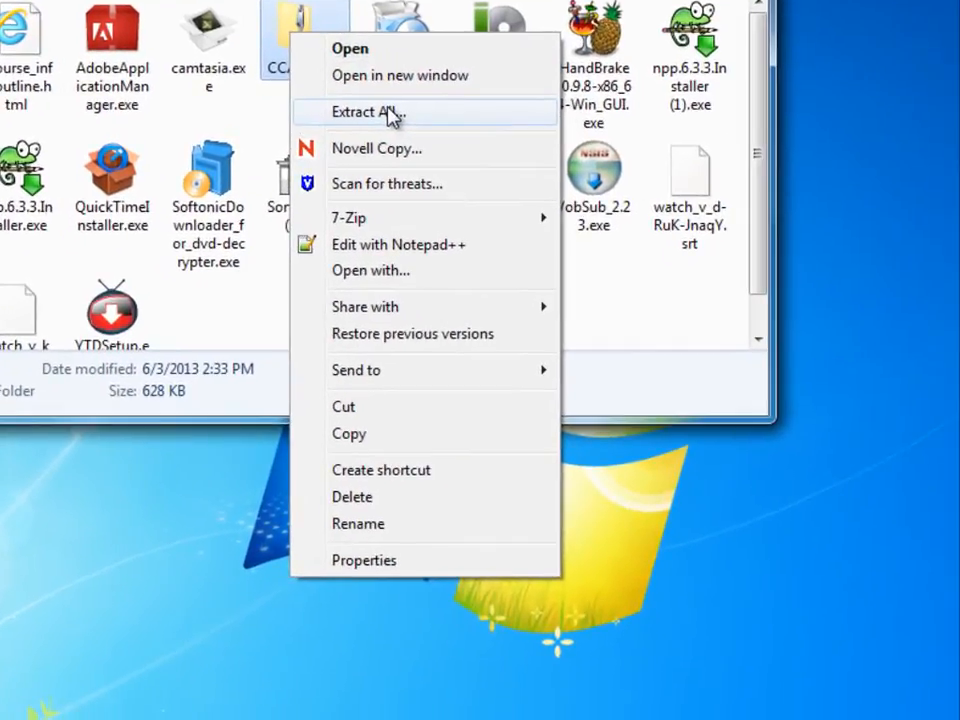
{"action": "left_click", "coordinate": [578, 197]}
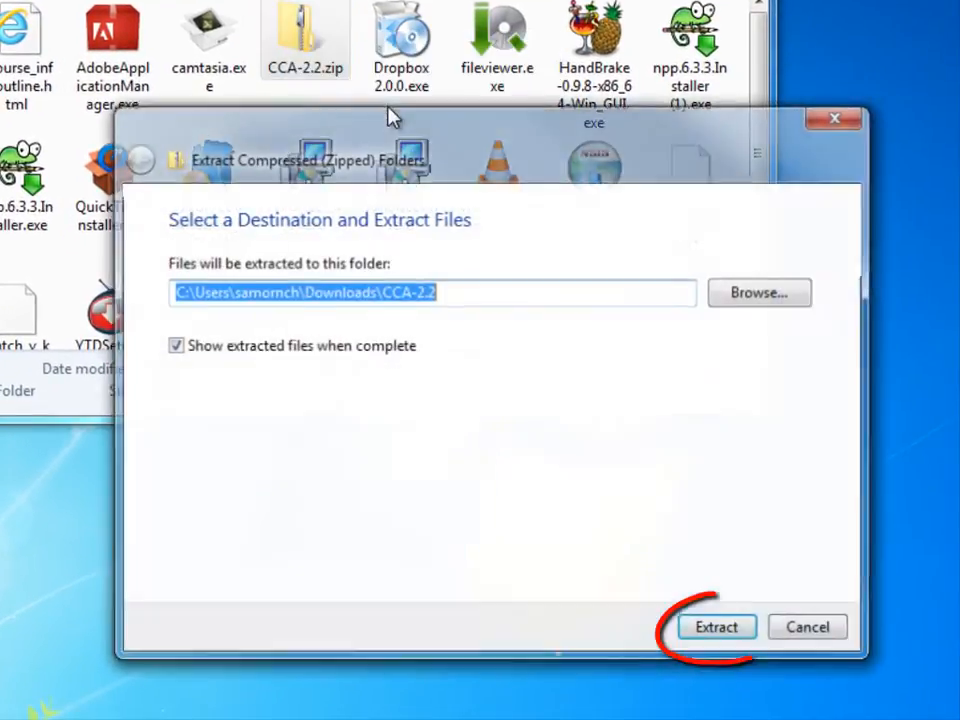
{"action": "left_click", "coordinate": [728, 633]}
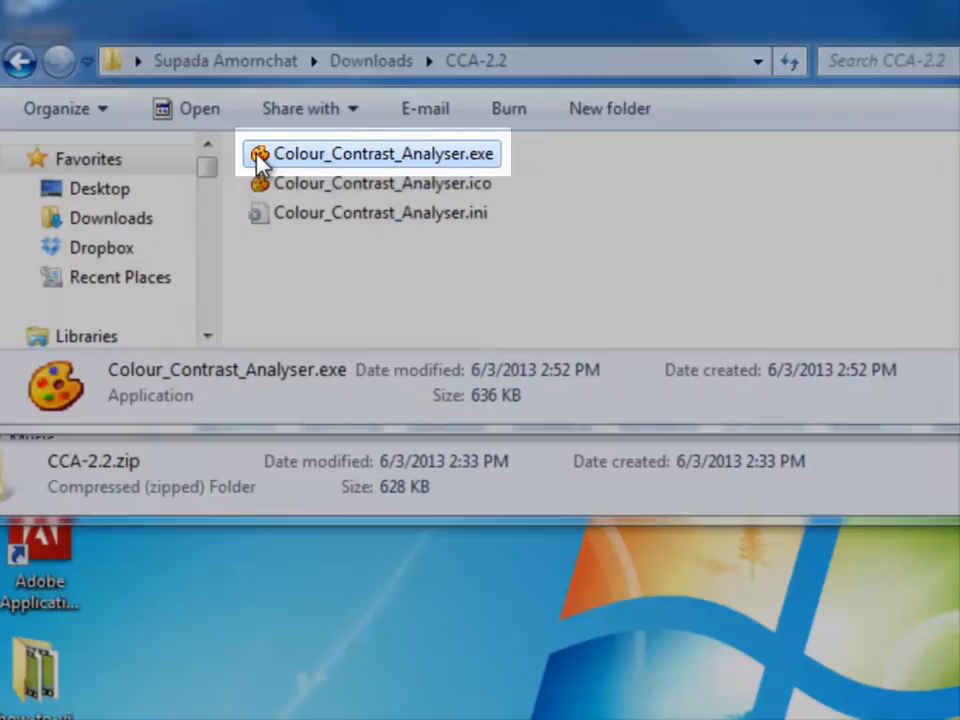
{"action": "left_click_drag", "start_coordinate": [260, 163], "coordinate": [291, 683]}
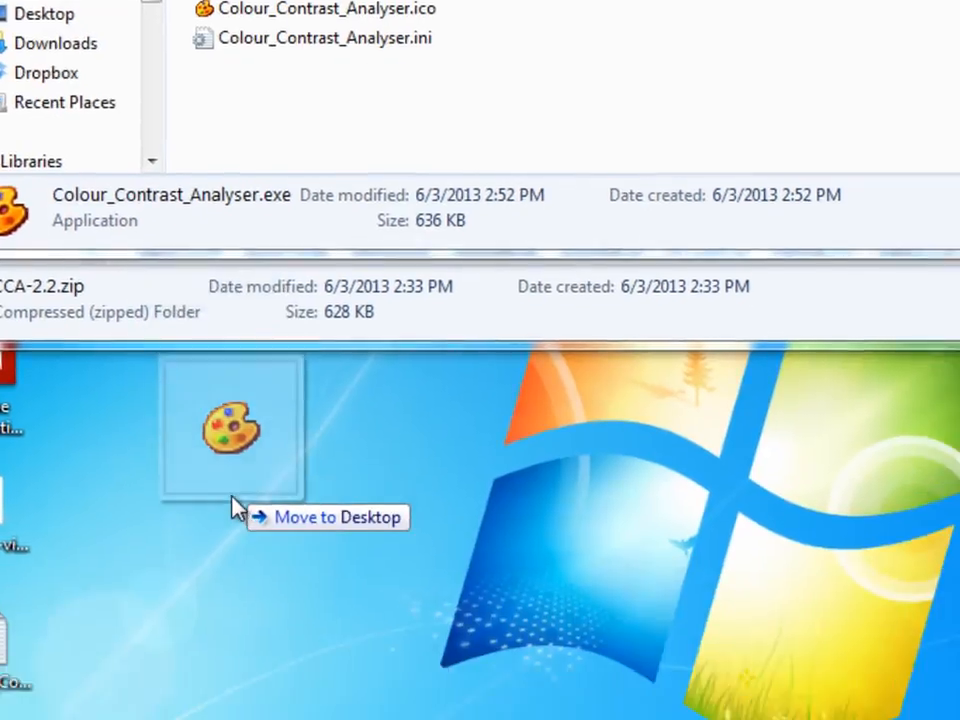
{"action": "left_click_drag", "start_coordinate": [233, 507], "coordinate": [224, 536]}
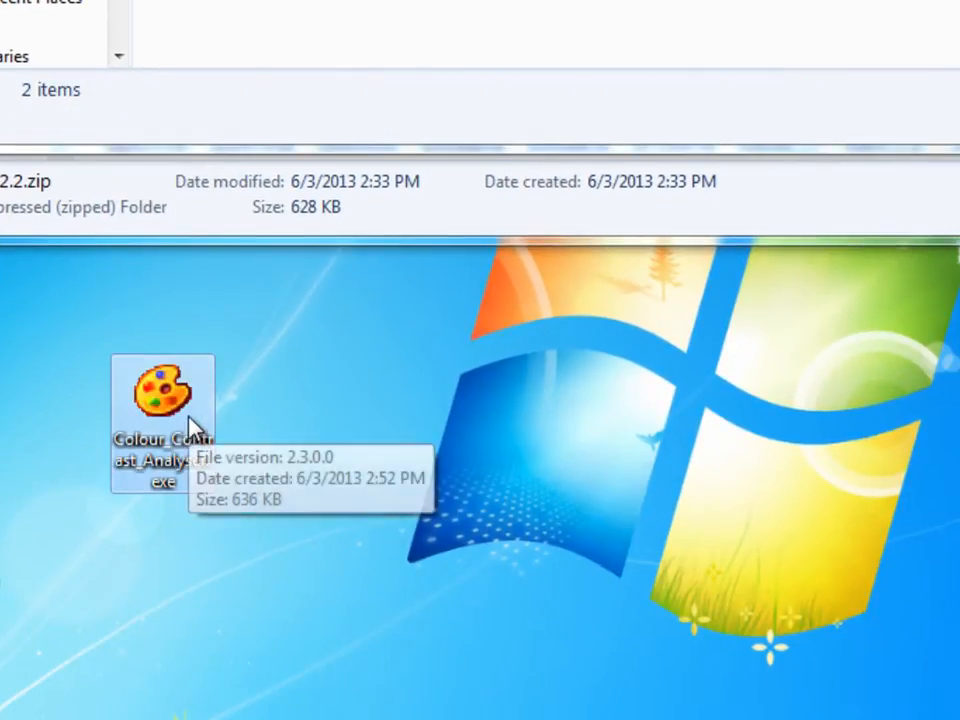